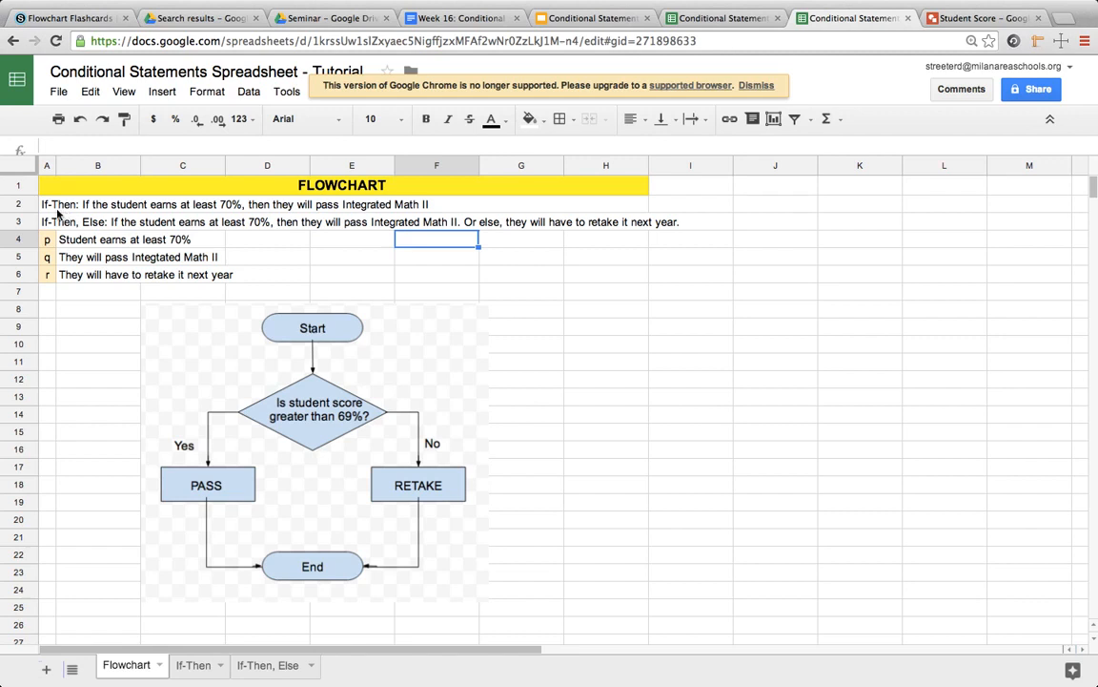
Step: Review the conditional statements and their p, q and r parts on the Flowchart sheet, plus the Student Score drawing
{"action": "left_click", "coordinate": [143, 198]}
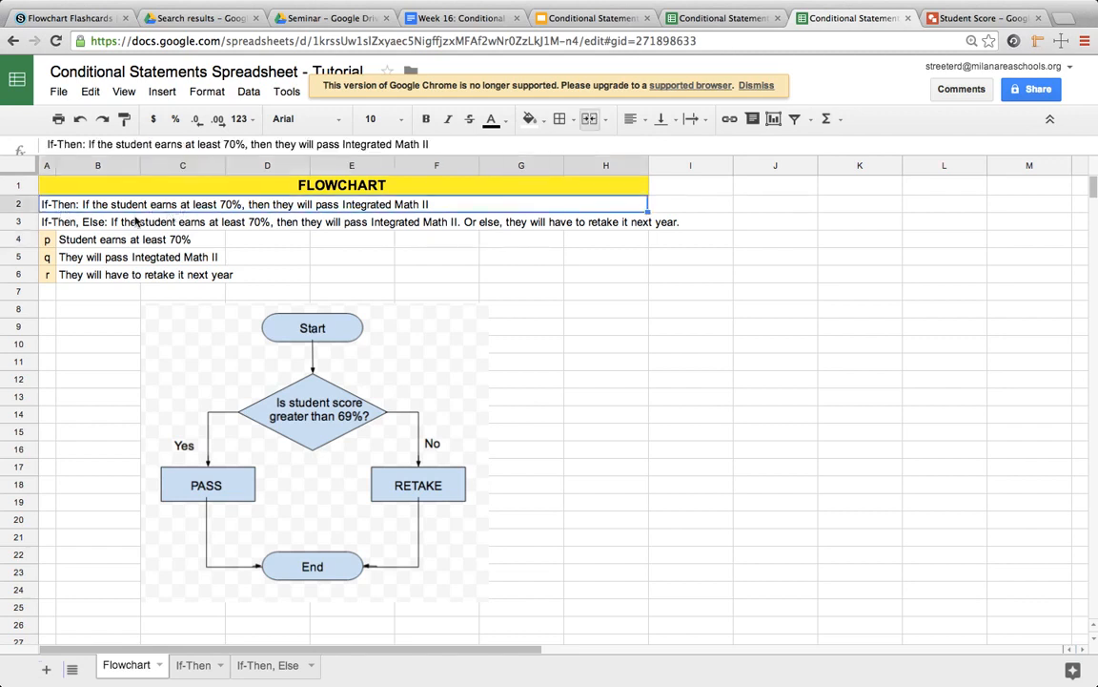
{"action": "left_click", "coordinate": [63, 244]}
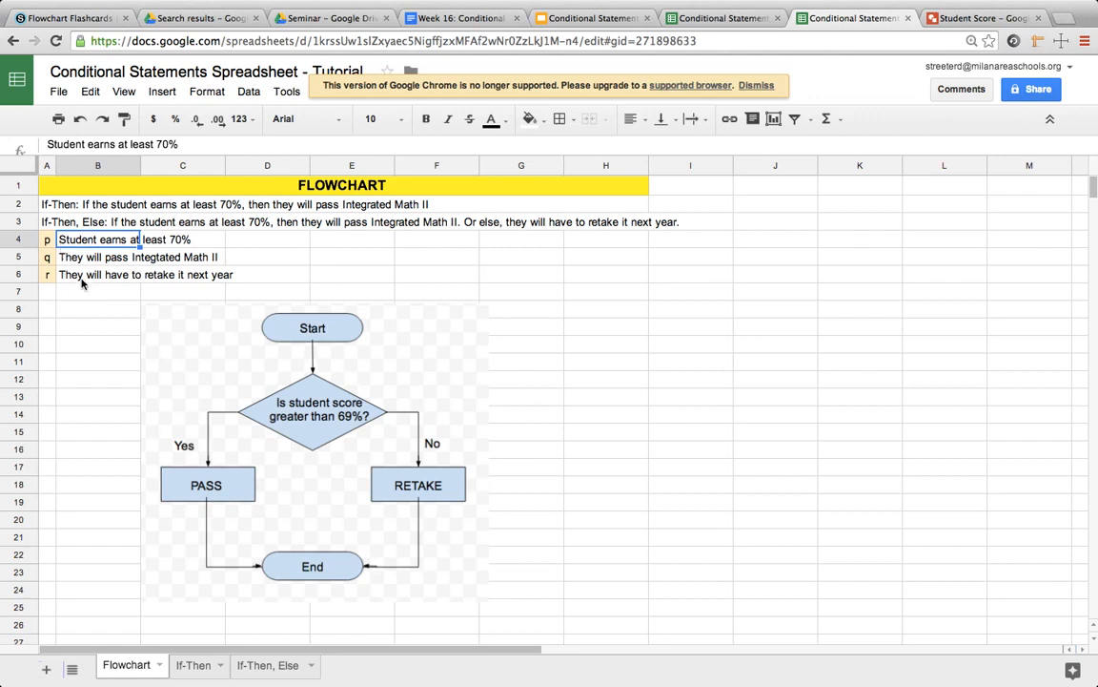
{"action": "left_click", "coordinate": [82, 277]}
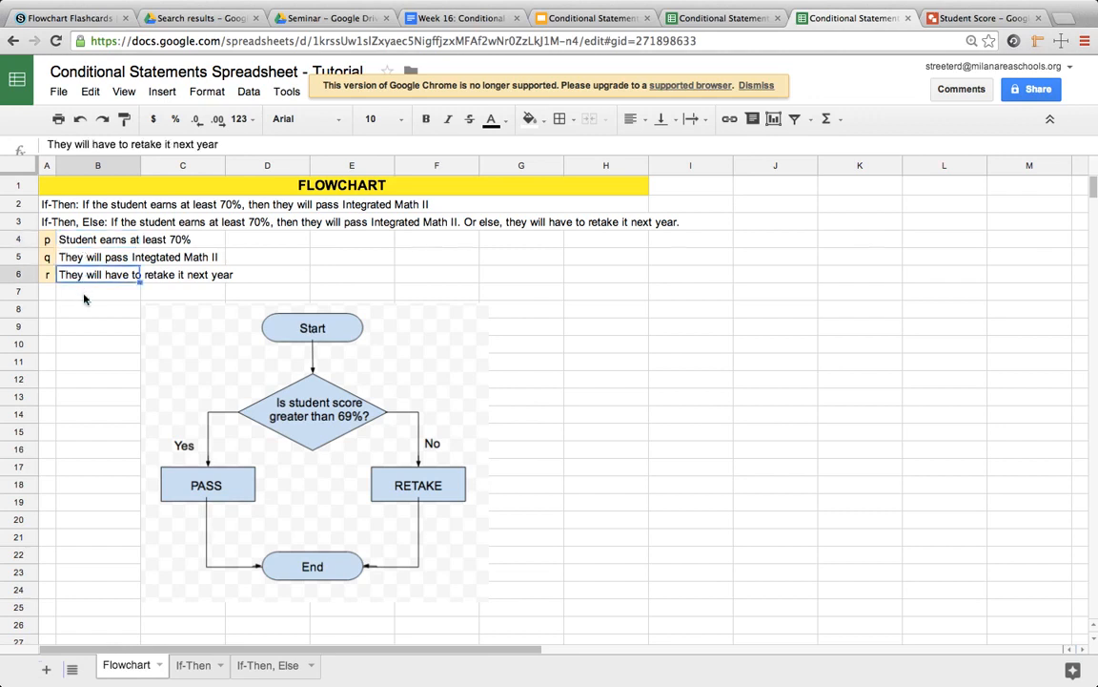
{"action": "left_click", "coordinate": [93, 330]}
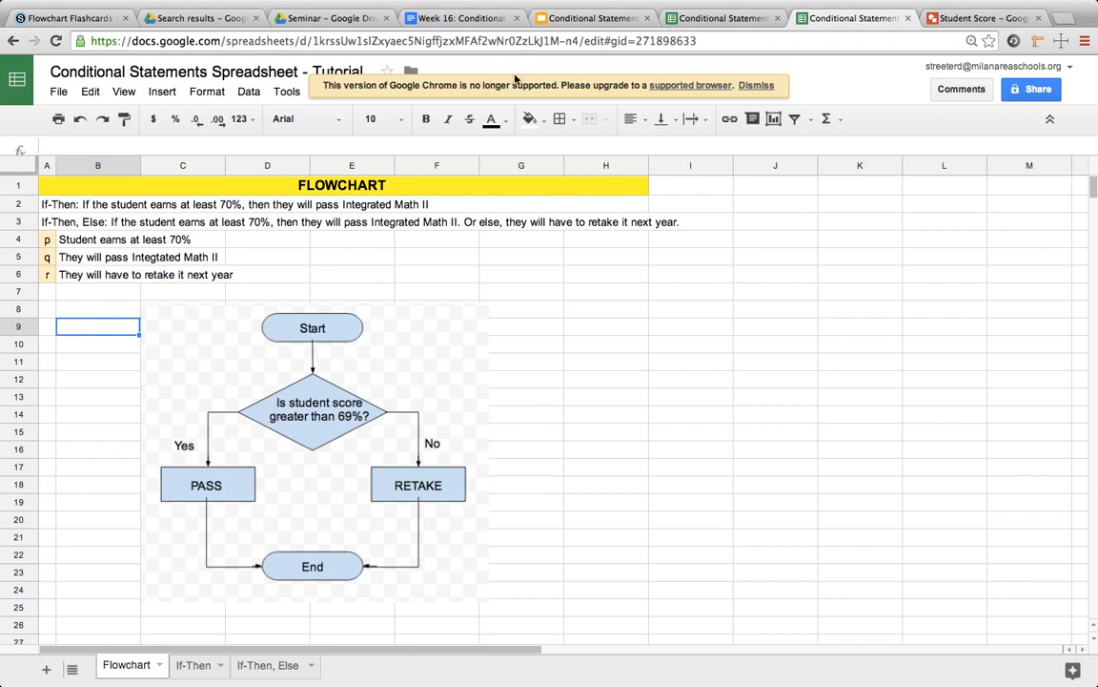
{"action": "left_click", "coordinate": [982, 28]}
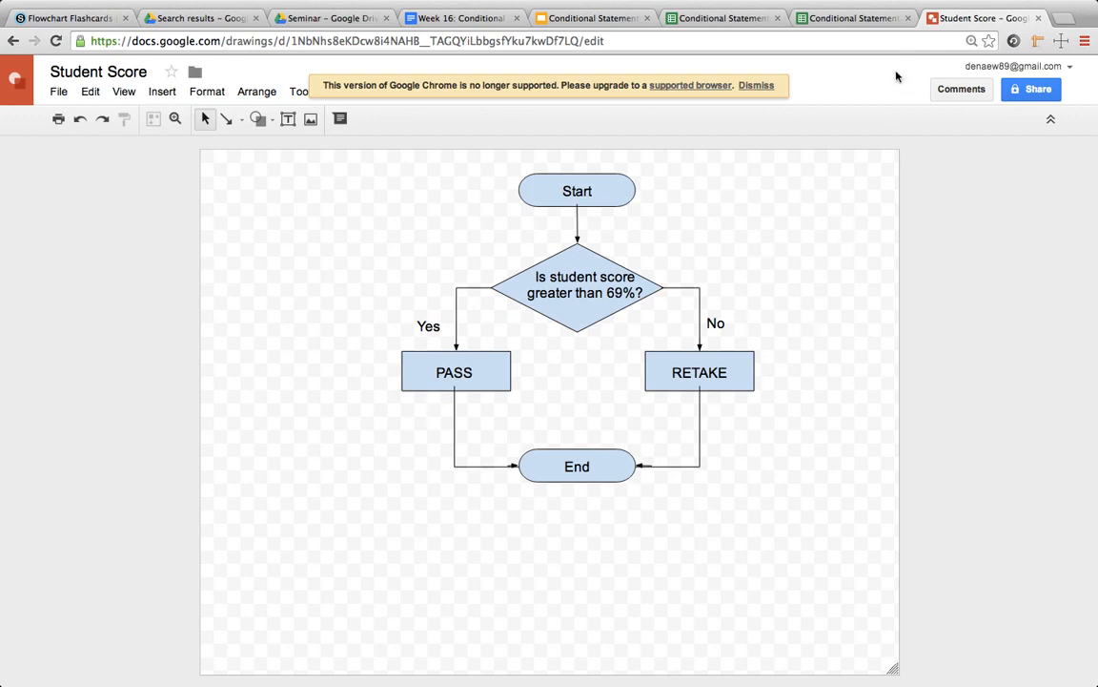
{"action": "left_click", "coordinate": [844, 18]}
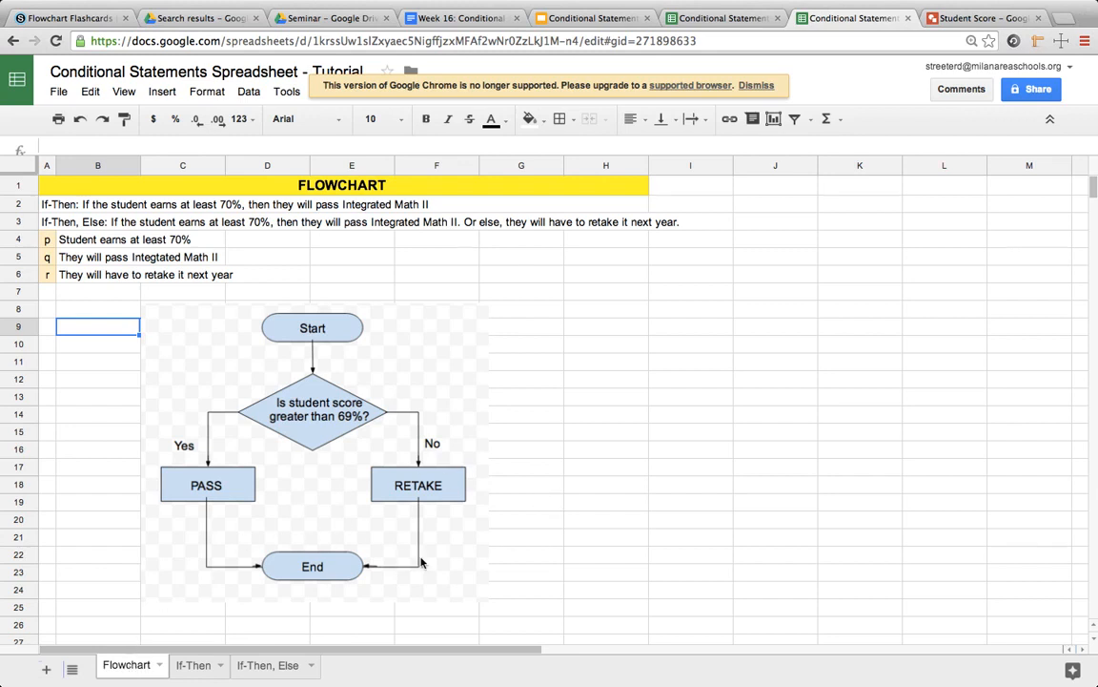
Step: Open the If-Then sheet and review its If-Then statement and the student score table
{"action": "left_click", "coordinate": [193, 666]}
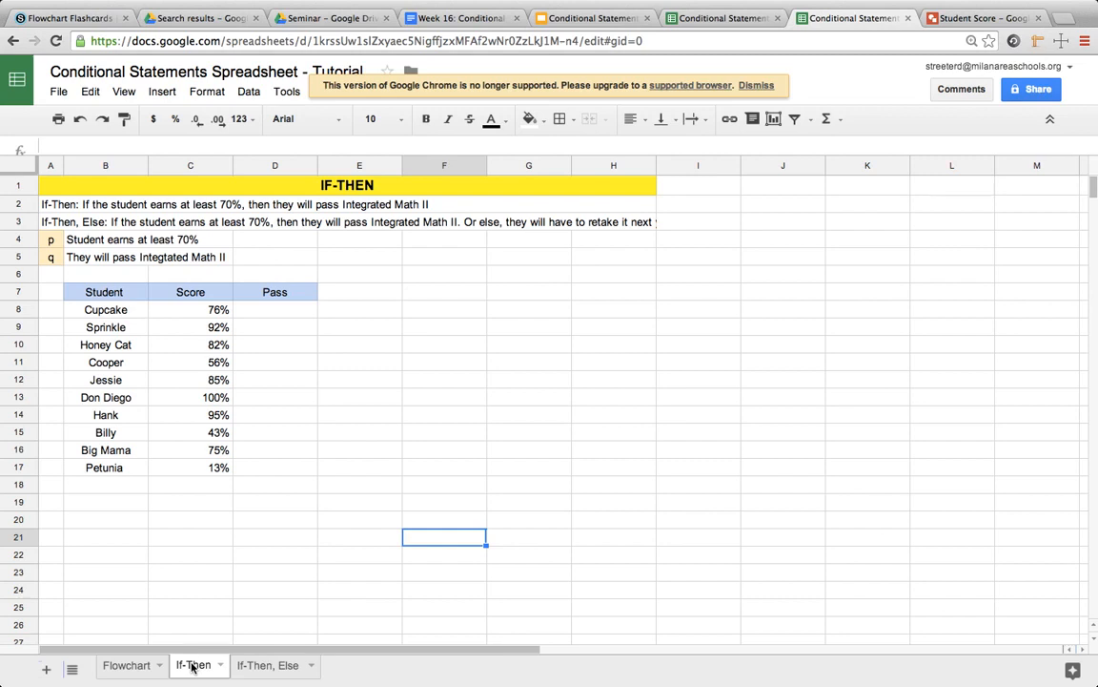
{"action": "left_click", "coordinate": [49, 206]}
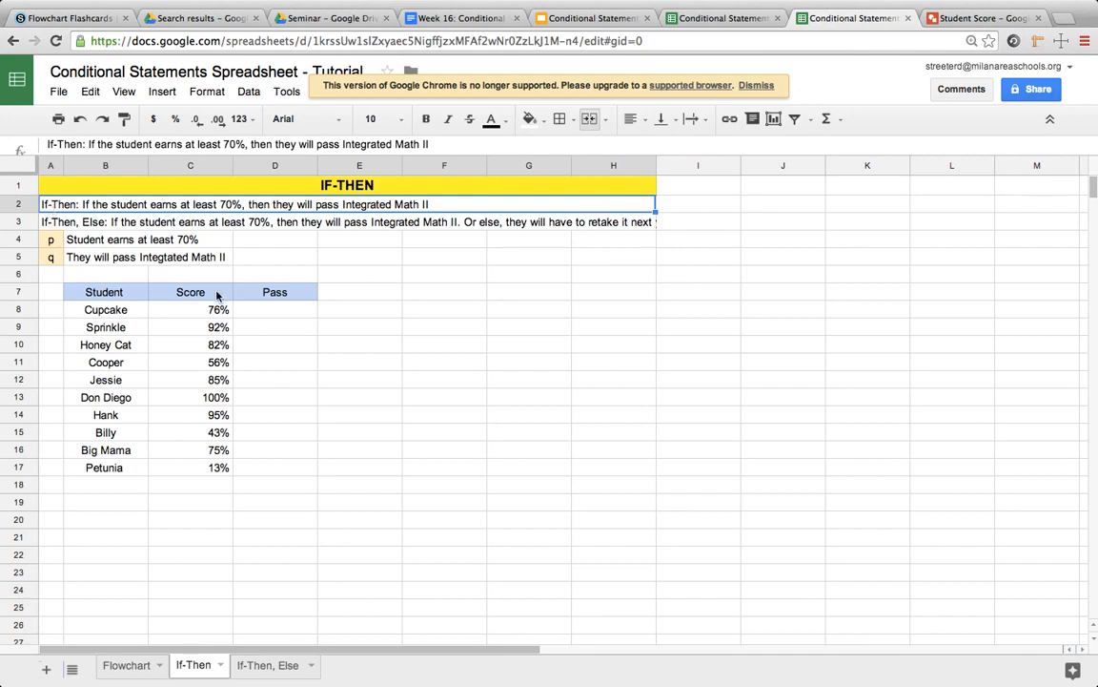
{"action": "left_click", "coordinate": [84, 308]}
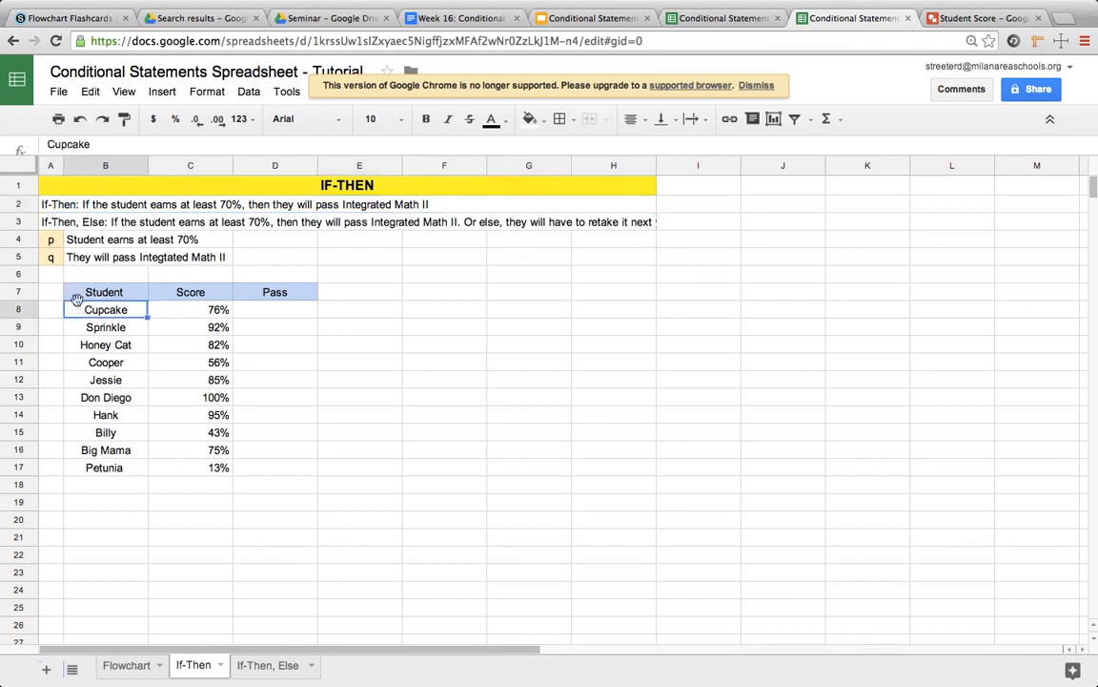
{"action": "left_click", "coordinate": [89, 292]}
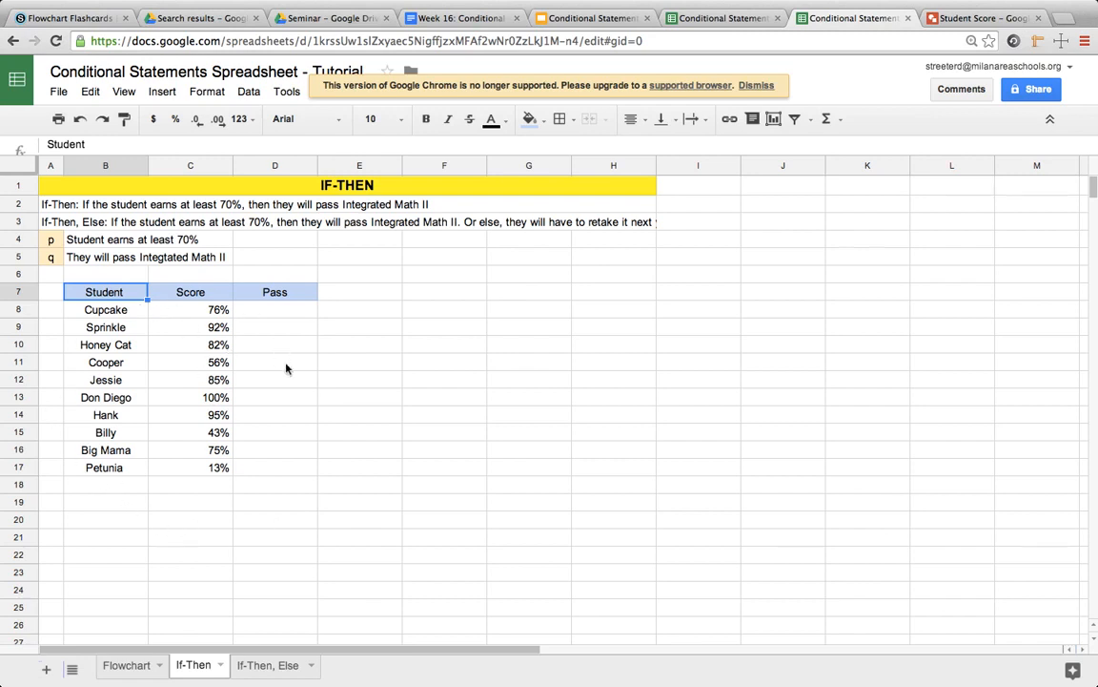
Step: Enter the formula =IF(C8>69%,"PASS") in cell D8 of the If-Then sheet
{"action": "left_click", "coordinate": [290, 317]}
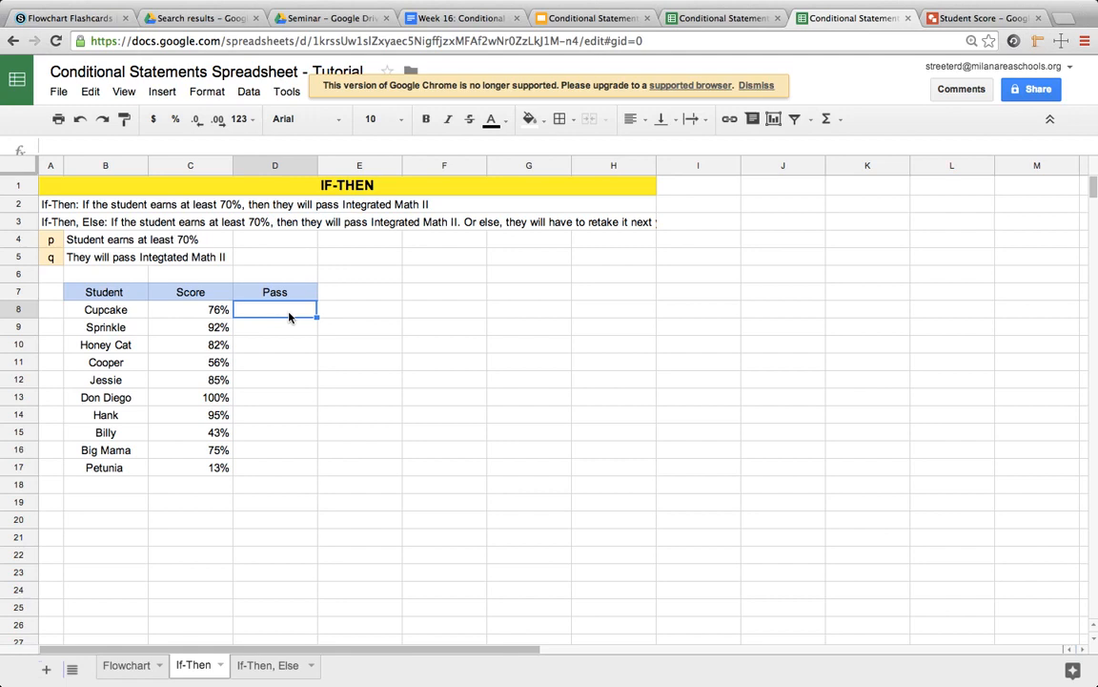
{"action": "type", "text": "="}
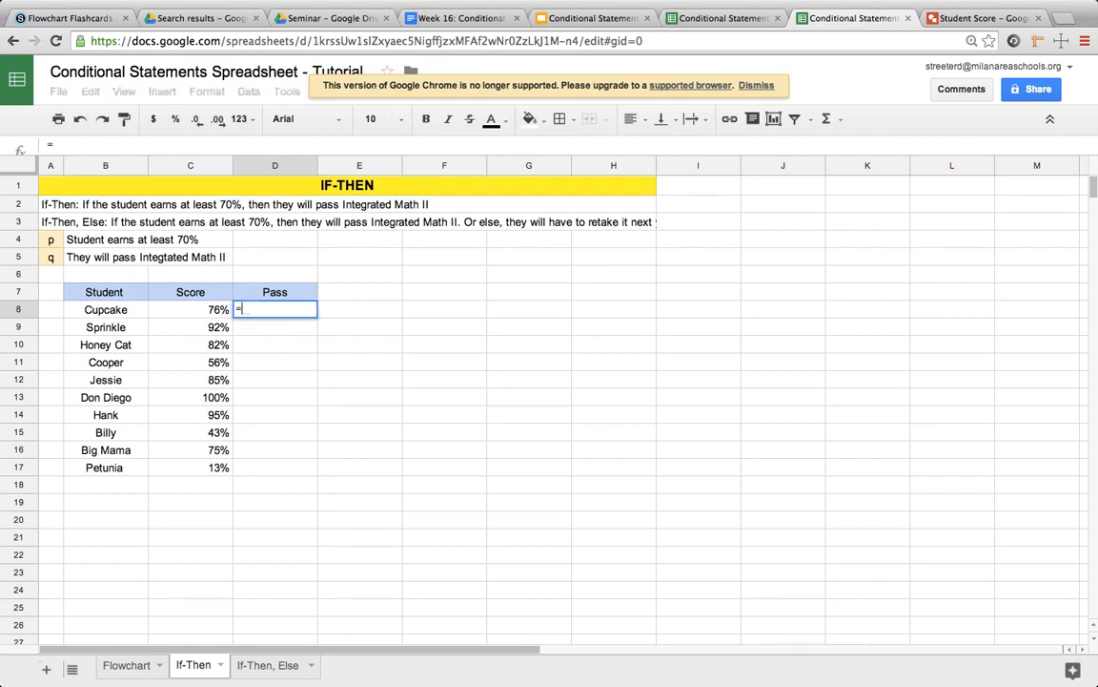
{"action": "type", "text": "if"}
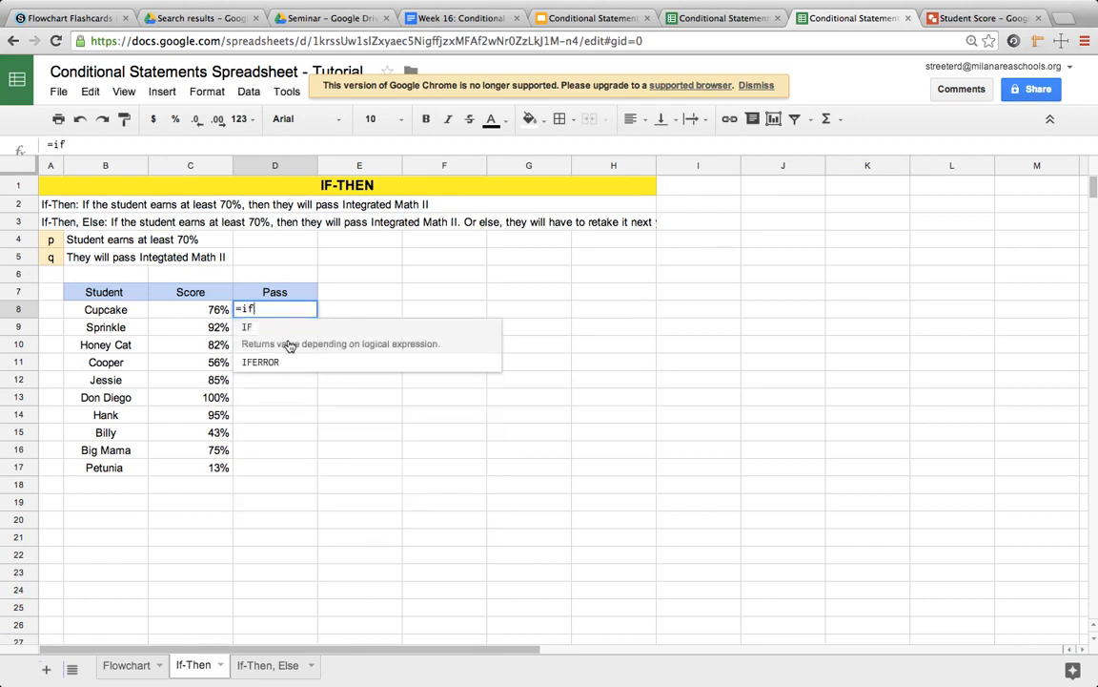
{"action": "type", "text": "("}
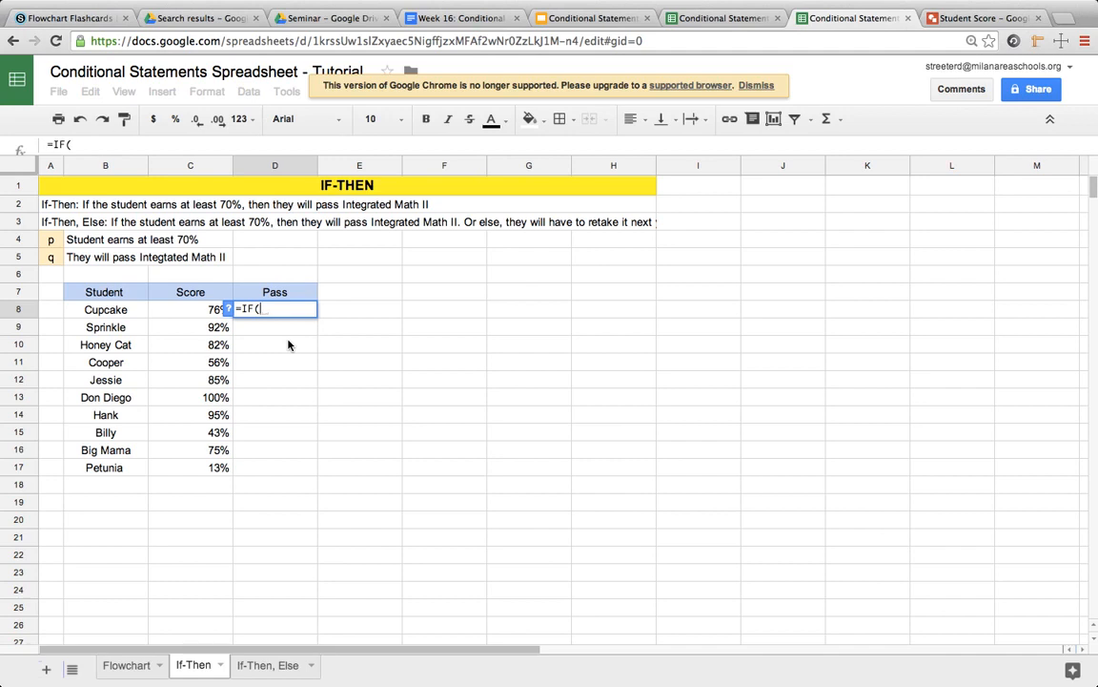
{"action": "left_click", "coordinate": [206, 312]}
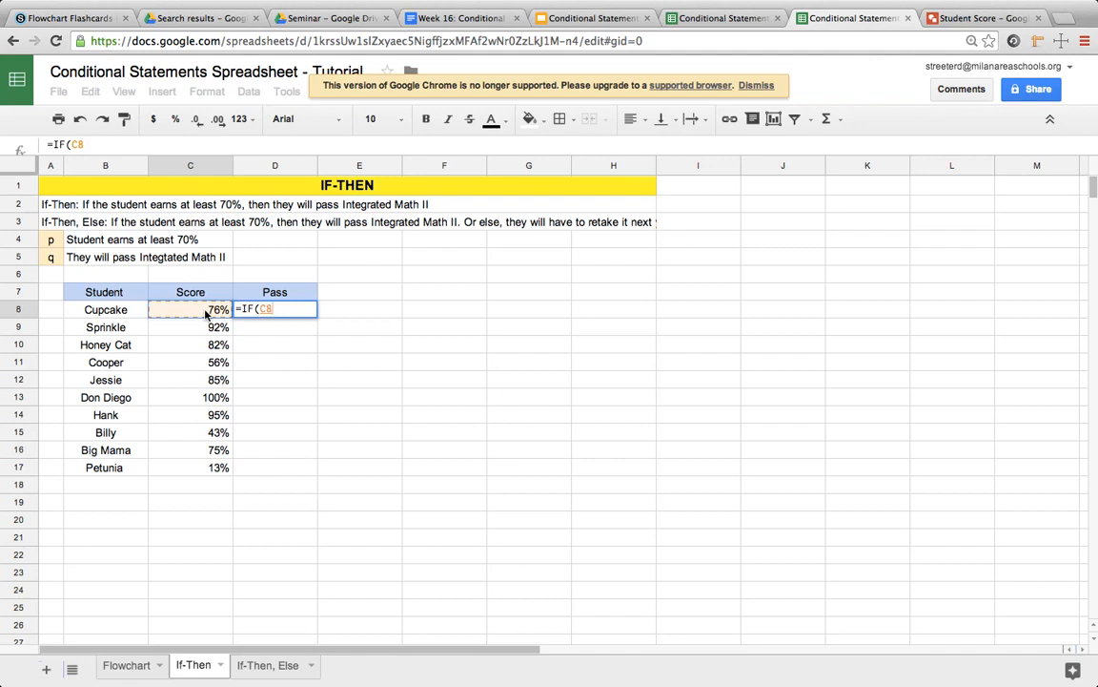
{"action": "type", "text": ">69"}
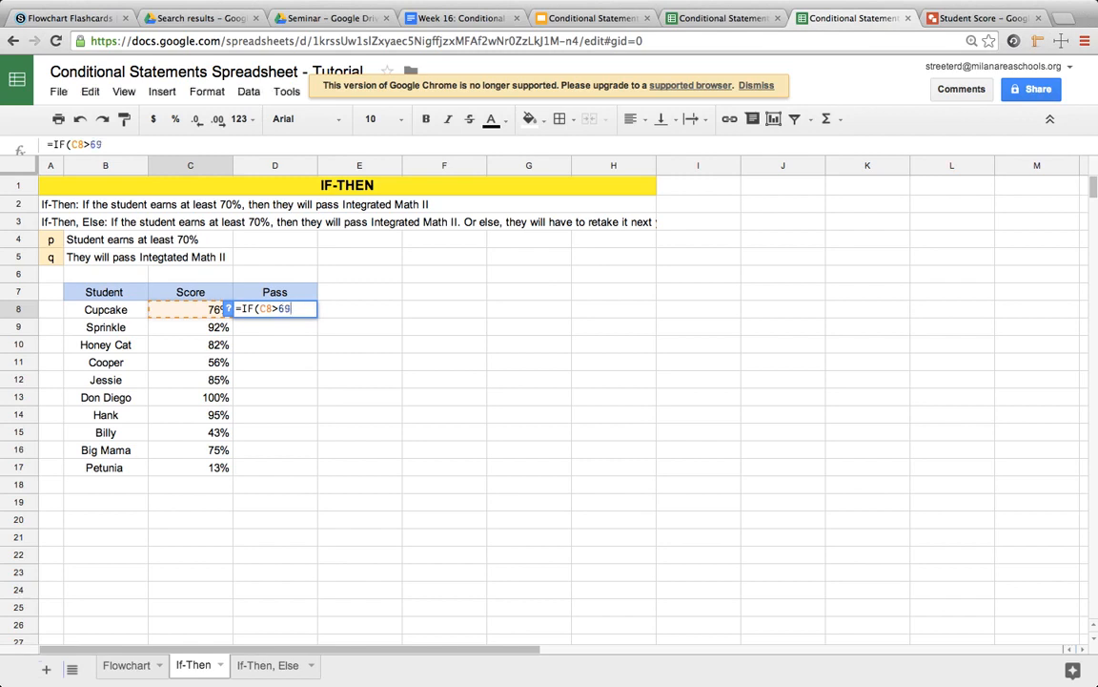
{"action": "type", "text": "%"}
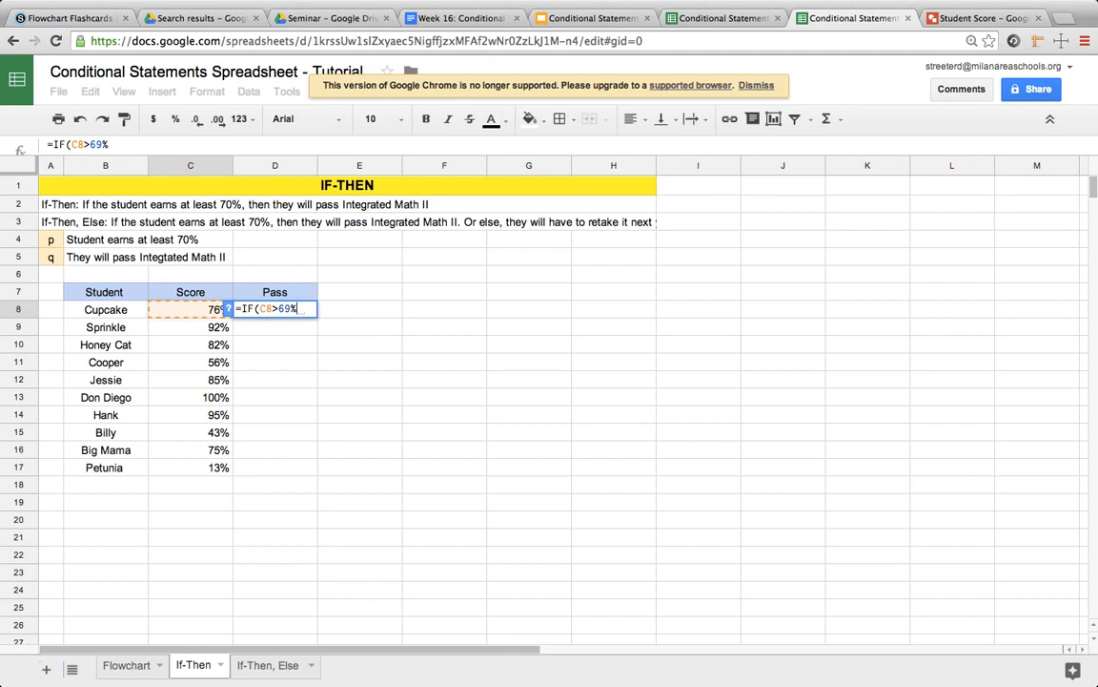
{"action": "type", "text": ","}
{"action": "type", "text": "\""}
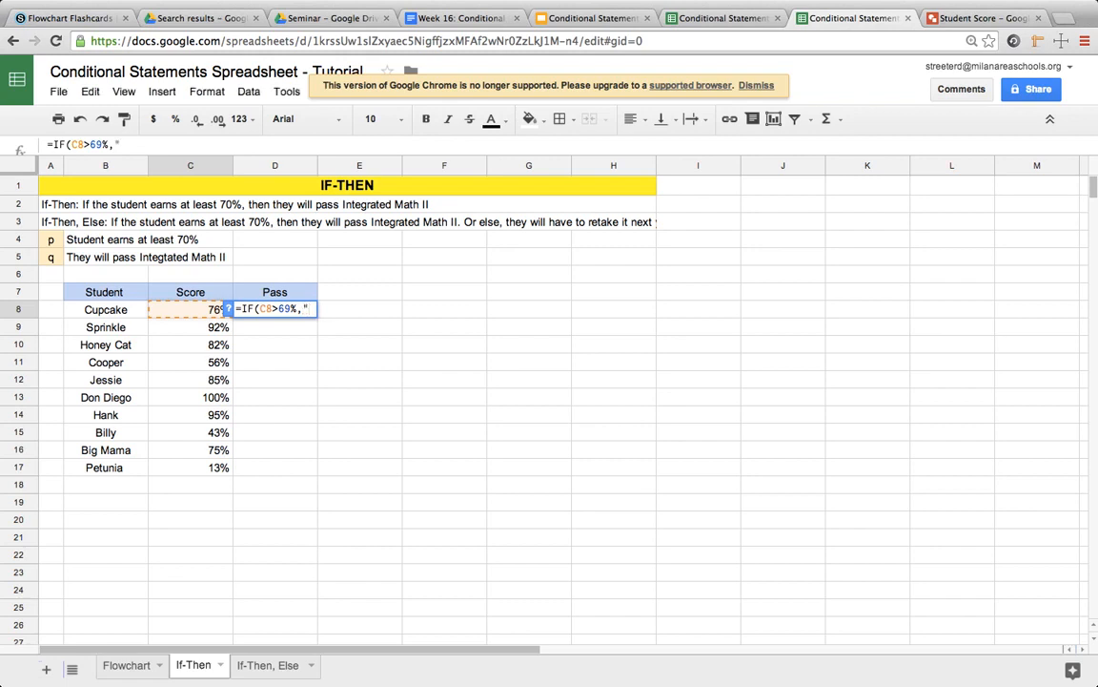
{"action": "type", "text": "PASS"}
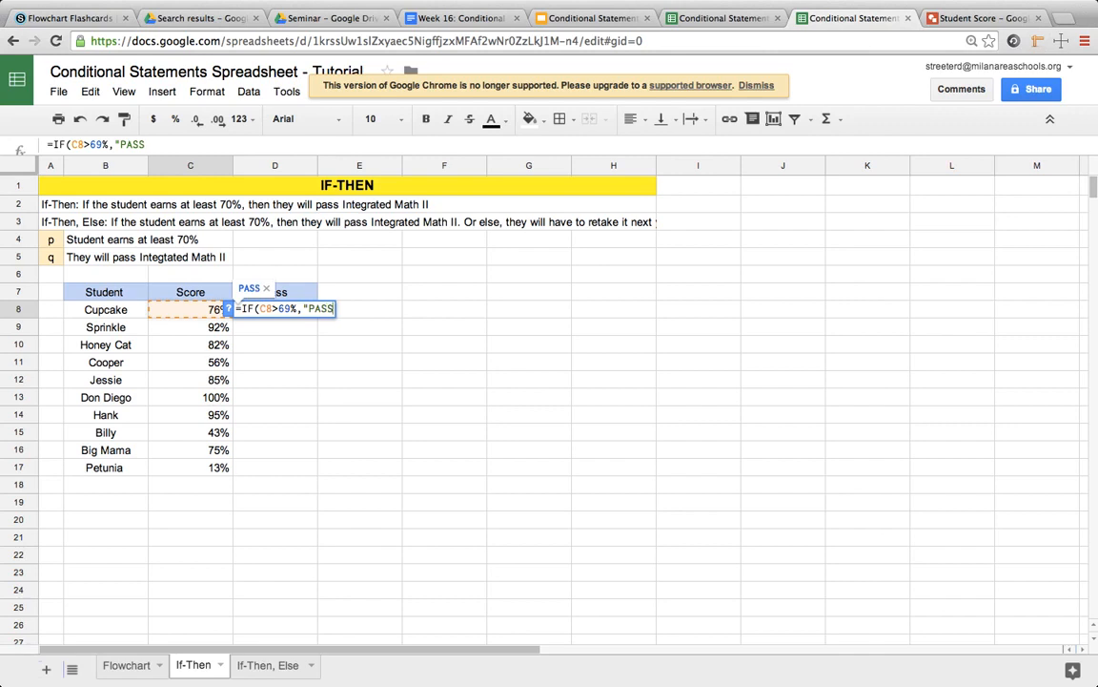
{"action": "type", "text": "\""}
{"action": "type", "text": ")"}
{"action": "key", "text": "Return"}
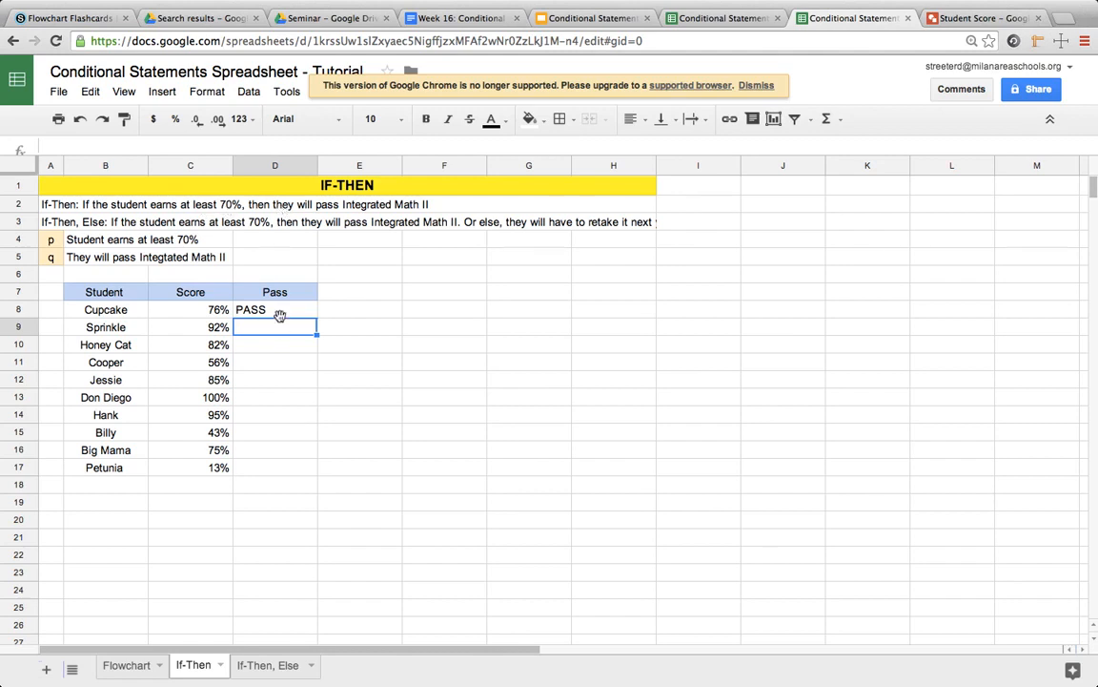
Step: Fill the D8 formula down the Pass column through D17
{"action": "left_click", "coordinate": [281, 311]}
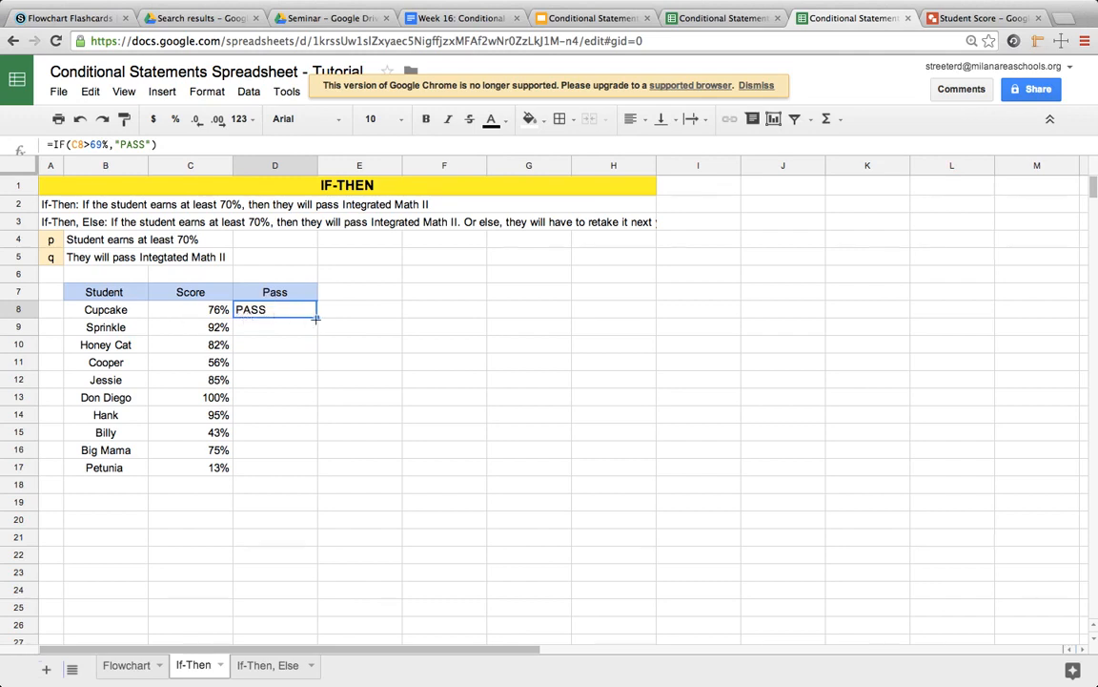
{"action": "left_click_drag", "start_coordinate": [315, 318], "coordinate": [304, 467]}
{"action": "left_click", "coordinate": [277, 307]}
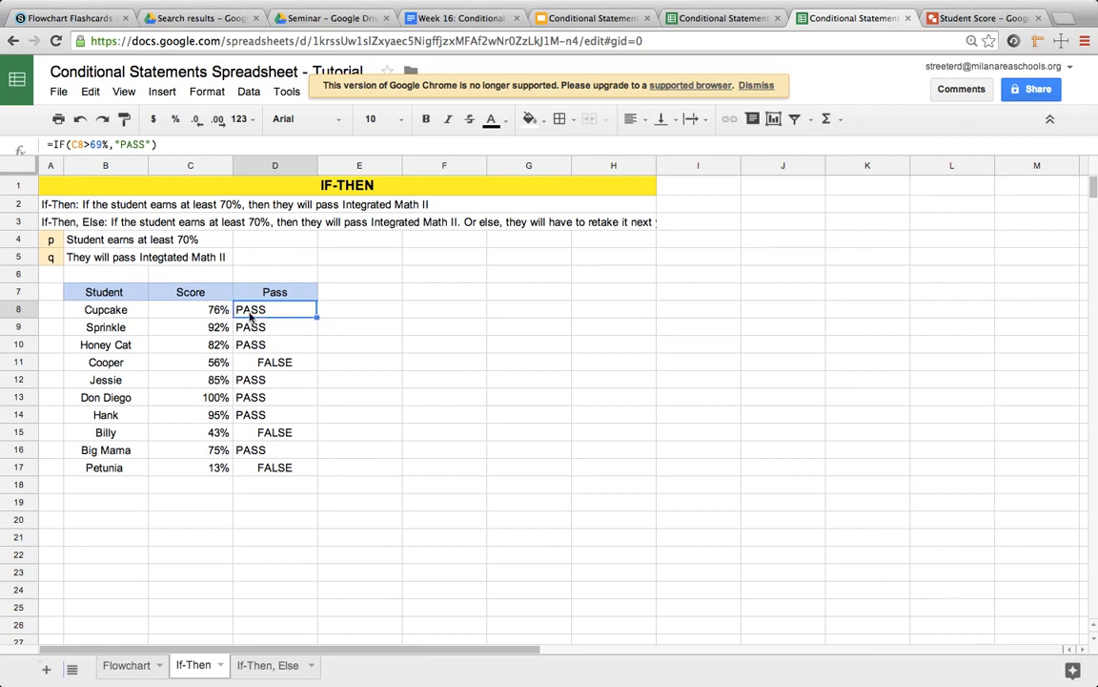
Step: Check the scores and Pass formulas row by row from row 9 to row 15 against the If-Then statement in row 2
{"action": "key", "text": "Down"}
{"action": "key", "text": "Left"}
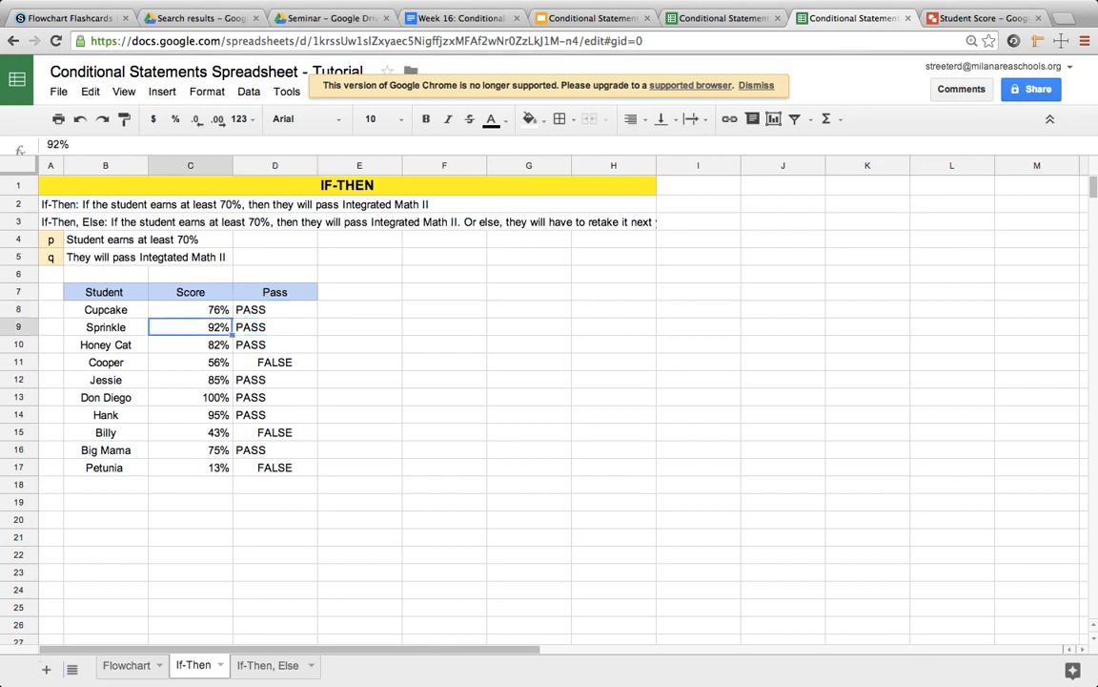
{"action": "key", "text": "Right"}
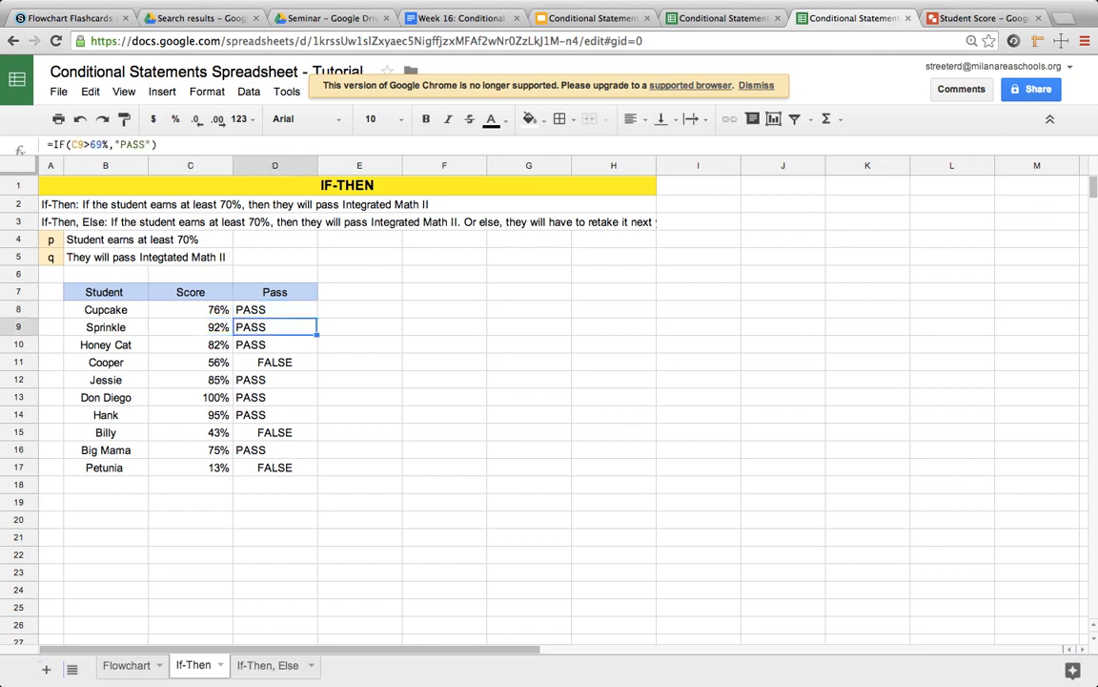
{"action": "key", "text": "Left"}
{"action": "key", "text": "Down"}
{"action": "key", "text": "Right"}
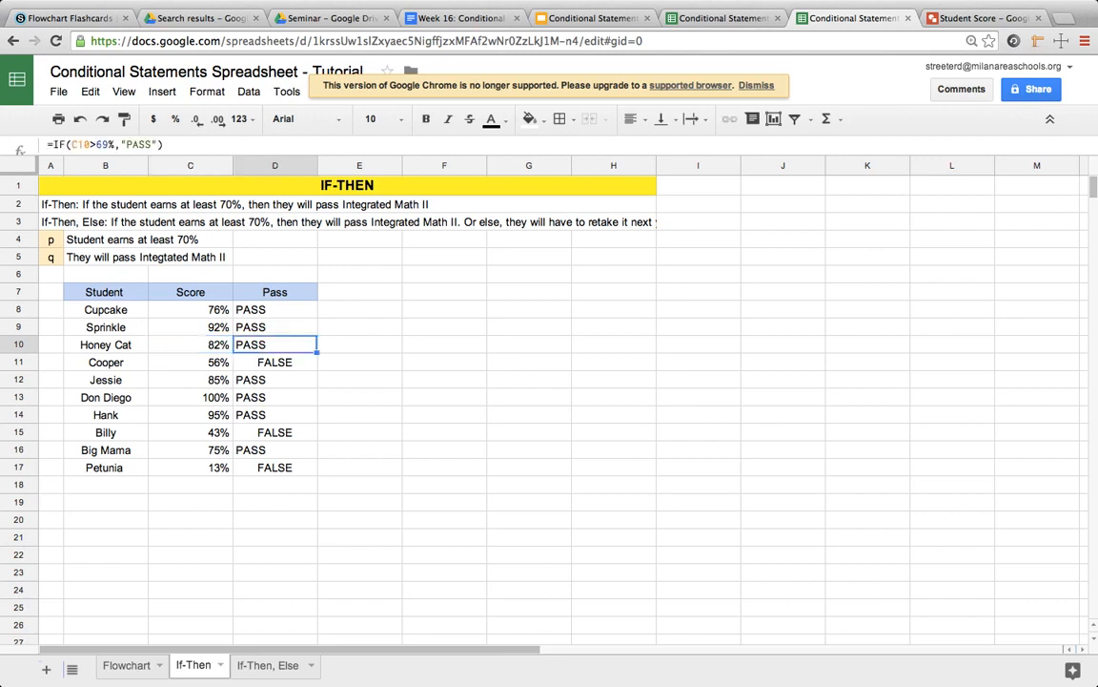
{"action": "key", "text": "Left"}
{"action": "key", "text": "Down"}
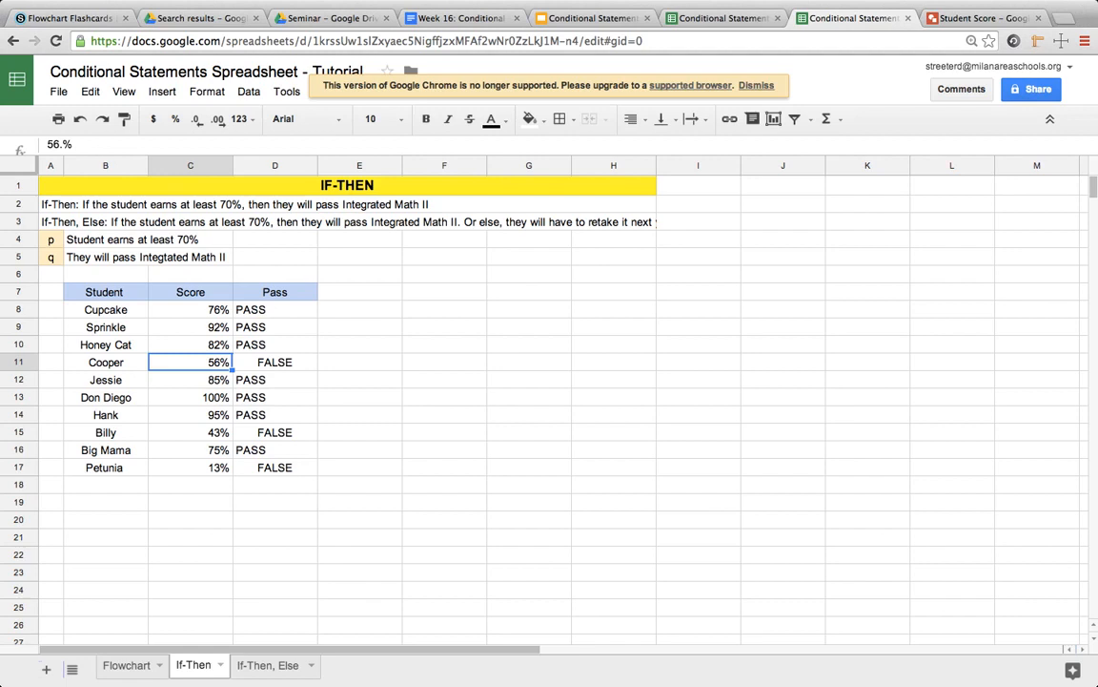
{"action": "key", "text": "Right"}
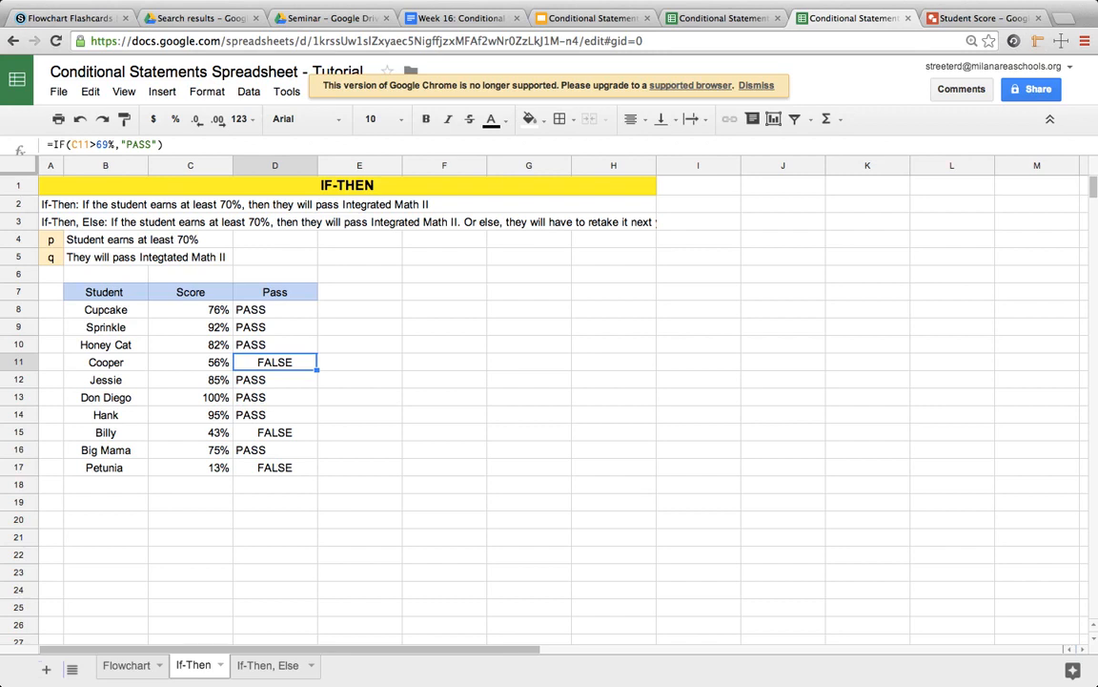
{"action": "key", "text": "Left"}
{"action": "key", "text": "Down"}
{"action": "key", "text": "Down"}
{"action": "key", "text": "Down"}
{"action": "key", "text": "Down"}
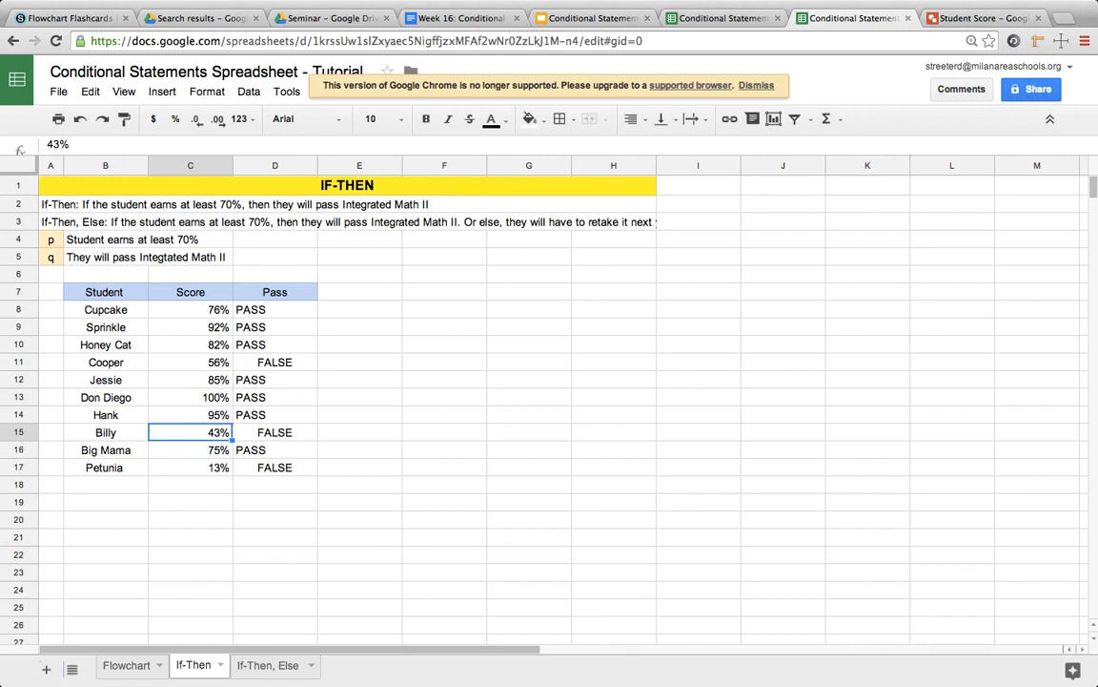
{"action": "left_click", "coordinate": [205, 415]}
{"action": "left_click", "coordinate": [196, 206]}
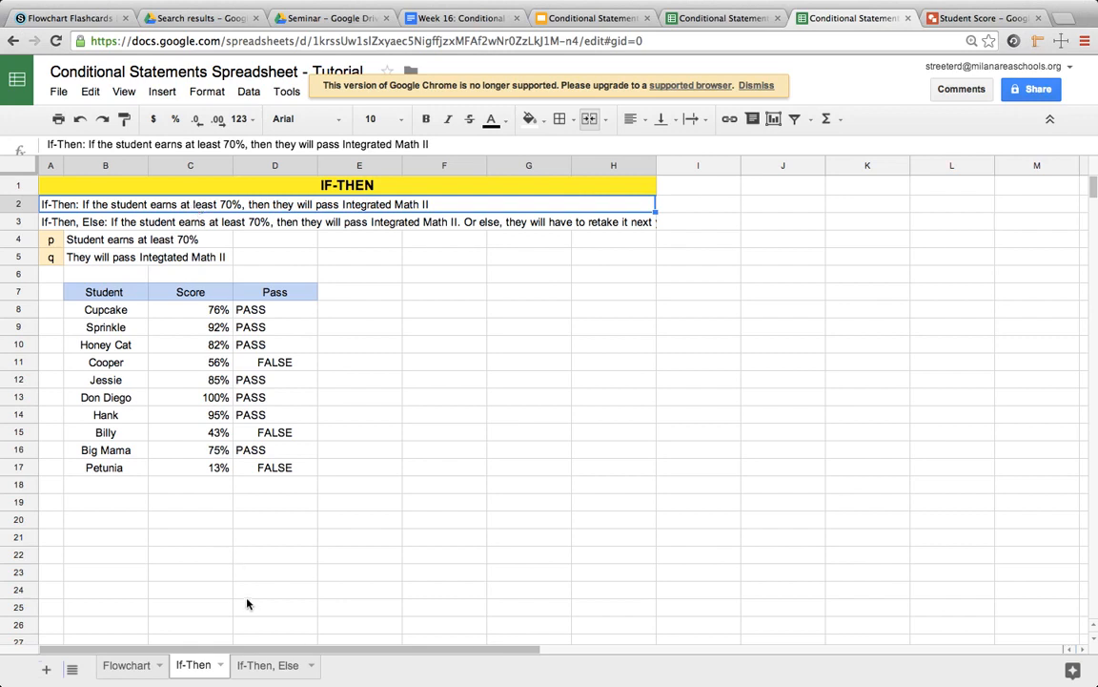
Step: Open the If-Then, Else sheet and review its two conditional statements and the r part
{"action": "left_click", "coordinate": [263, 668]}
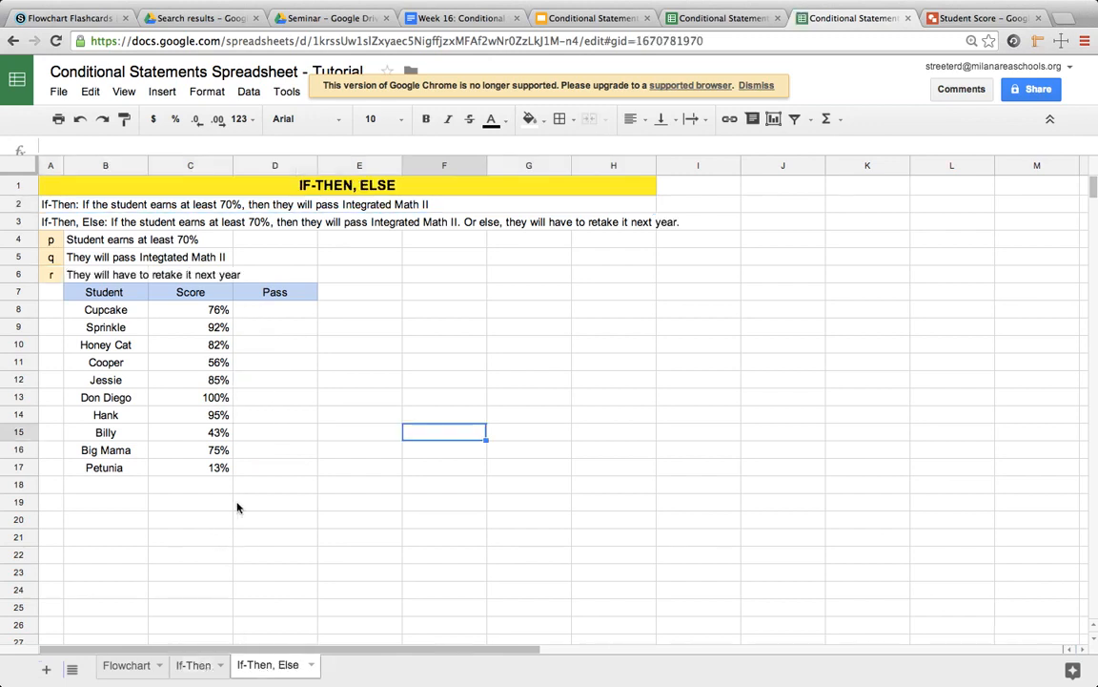
{"action": "left_click", "coordinate": [114, 204]}
{"action": "left_click", "coordinate": [126, 226]}
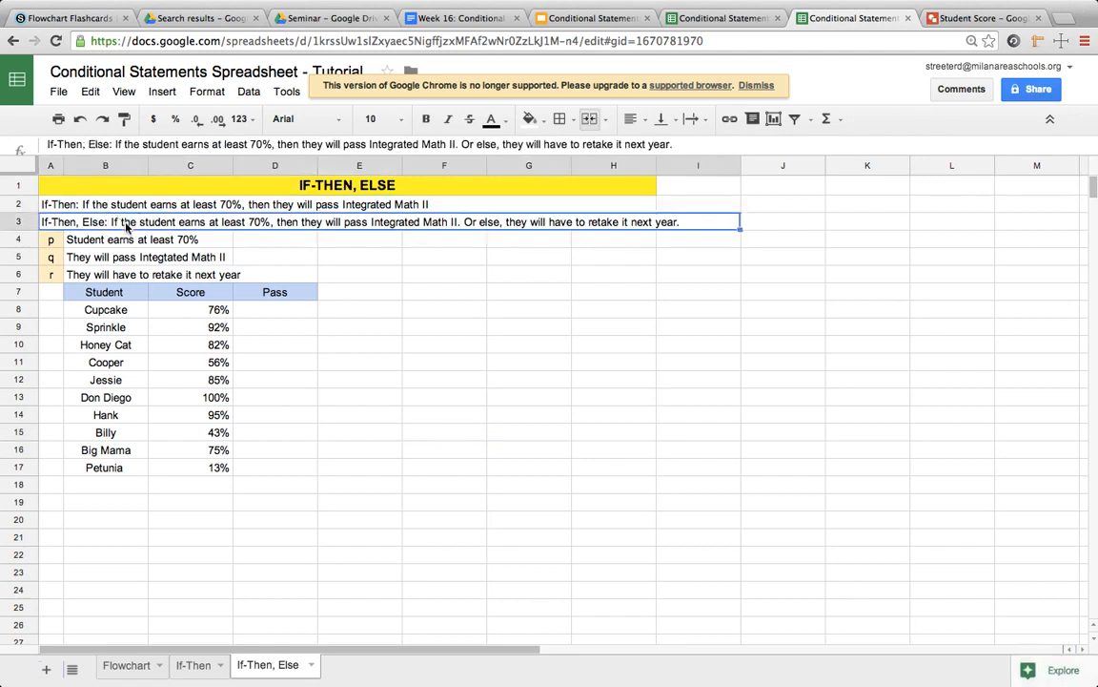
{"action": "left_click", "coordinate": [50, 275]}
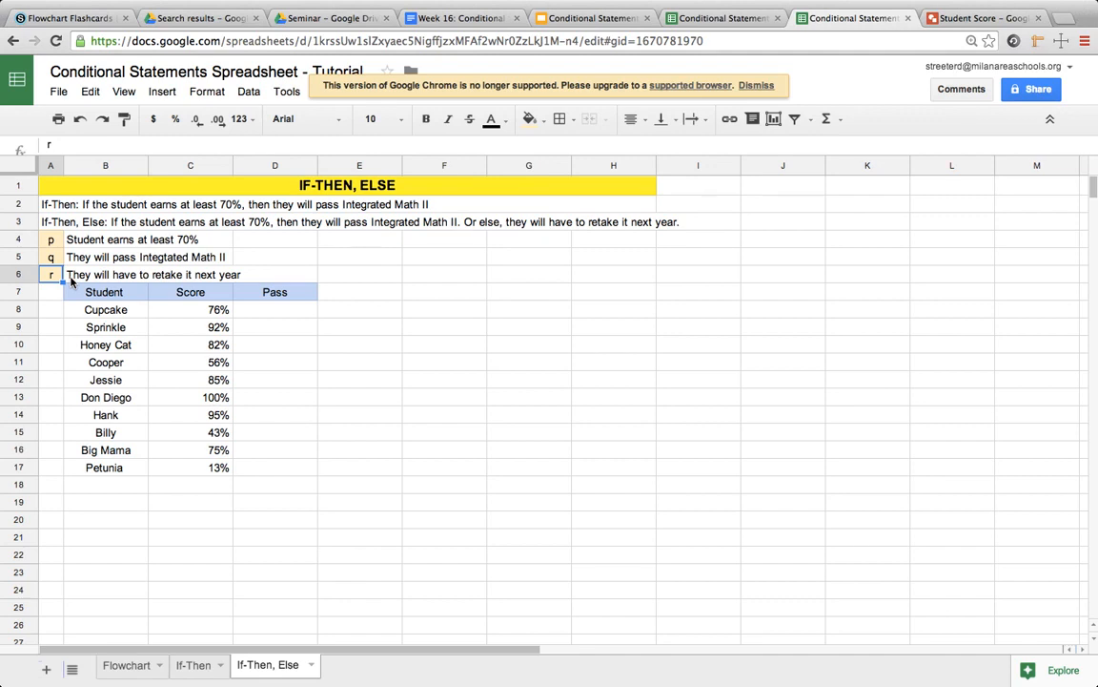
Step: Enter the formula =IF(C8>69%,"PASS","RETAKE") in cell D8 of the If-Then, Else sheet
{"action": "left_click", "coordinate": [258, 317]}
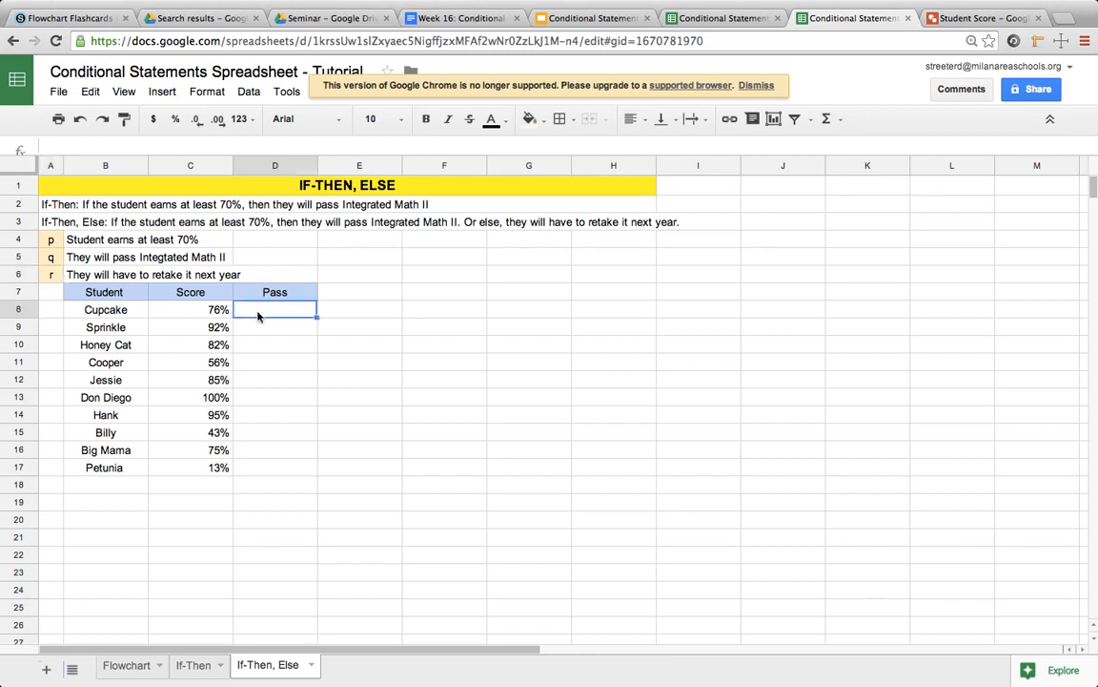
{"action": "type", "text": "="}
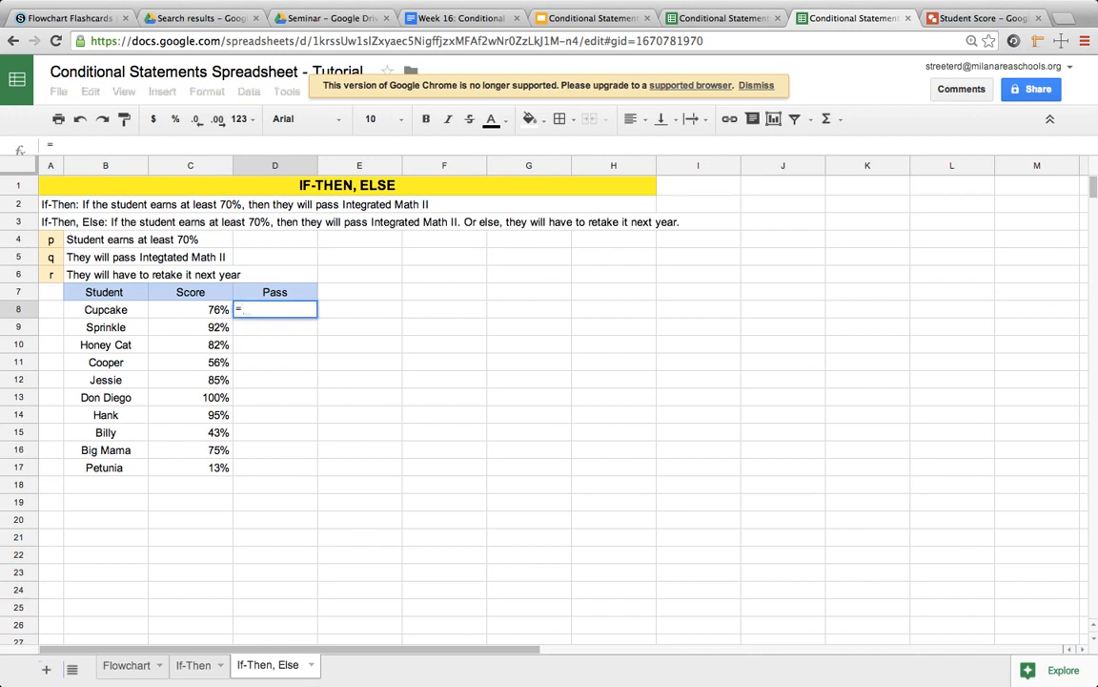
{"action": "type", "text": "if"}
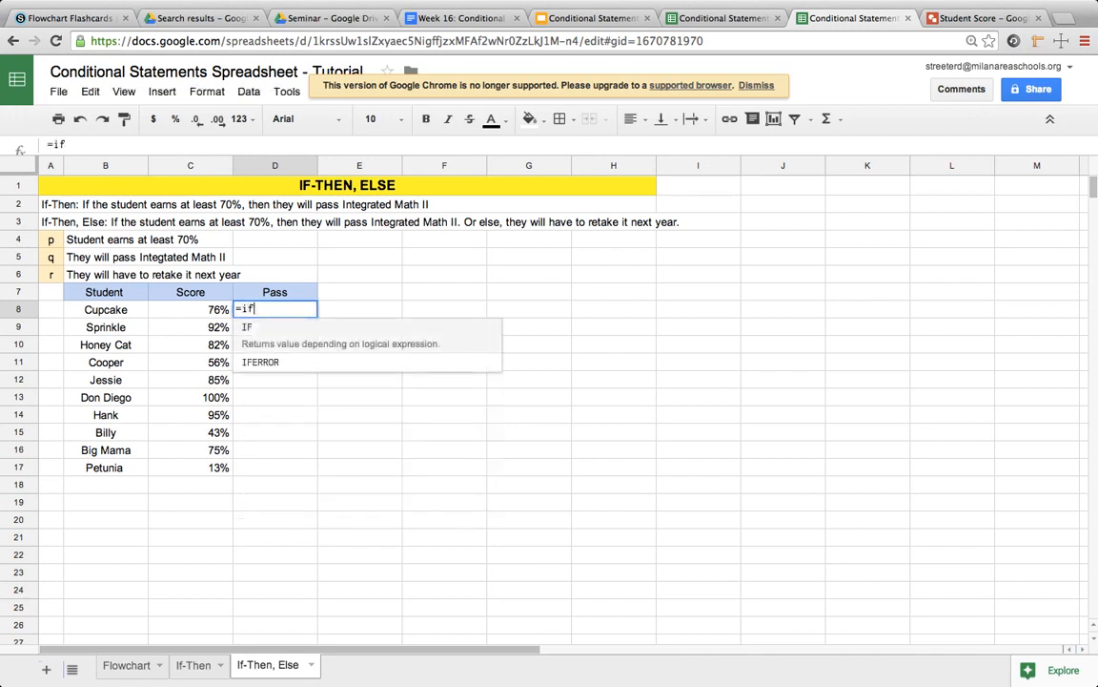
{"action": "left_click", "coordinate": [269, 329]}
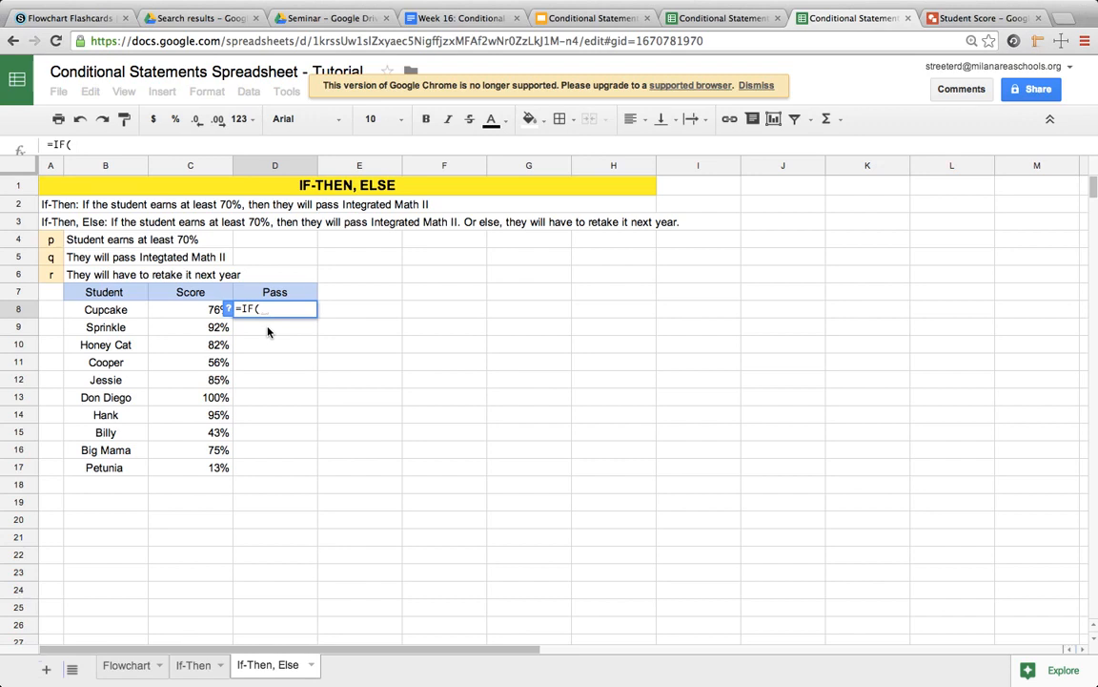
{"action": "left_click", "coordinate": [197, 310]}
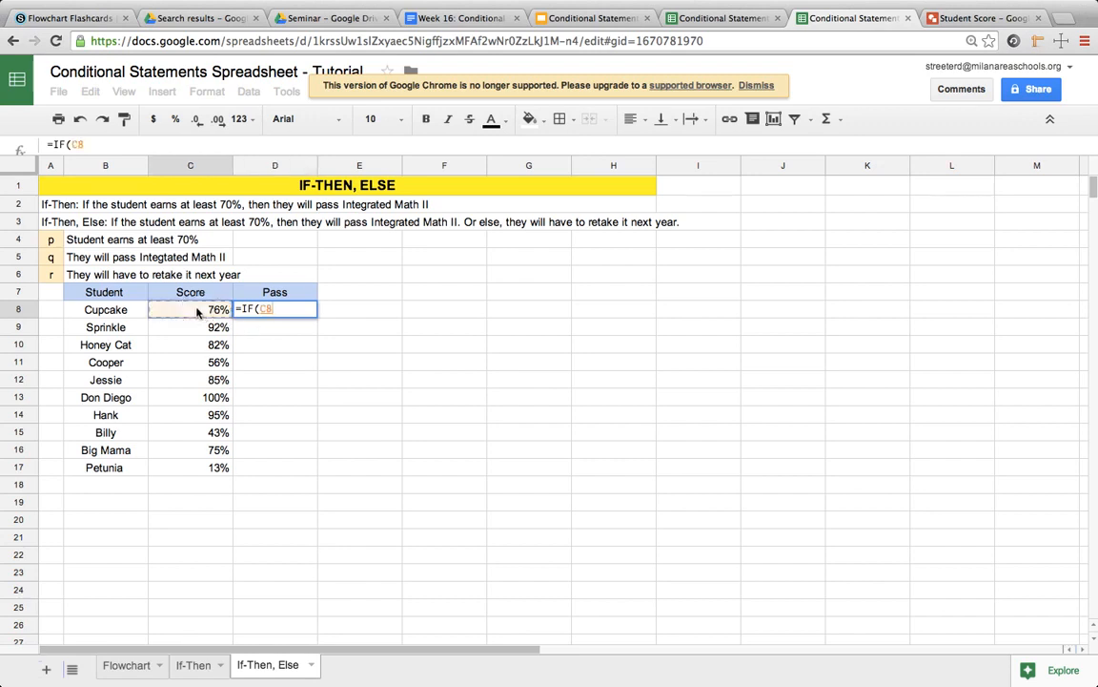
{"action": "type", "text": ">69%"}
{"action": "type", "text": ",\"P"}
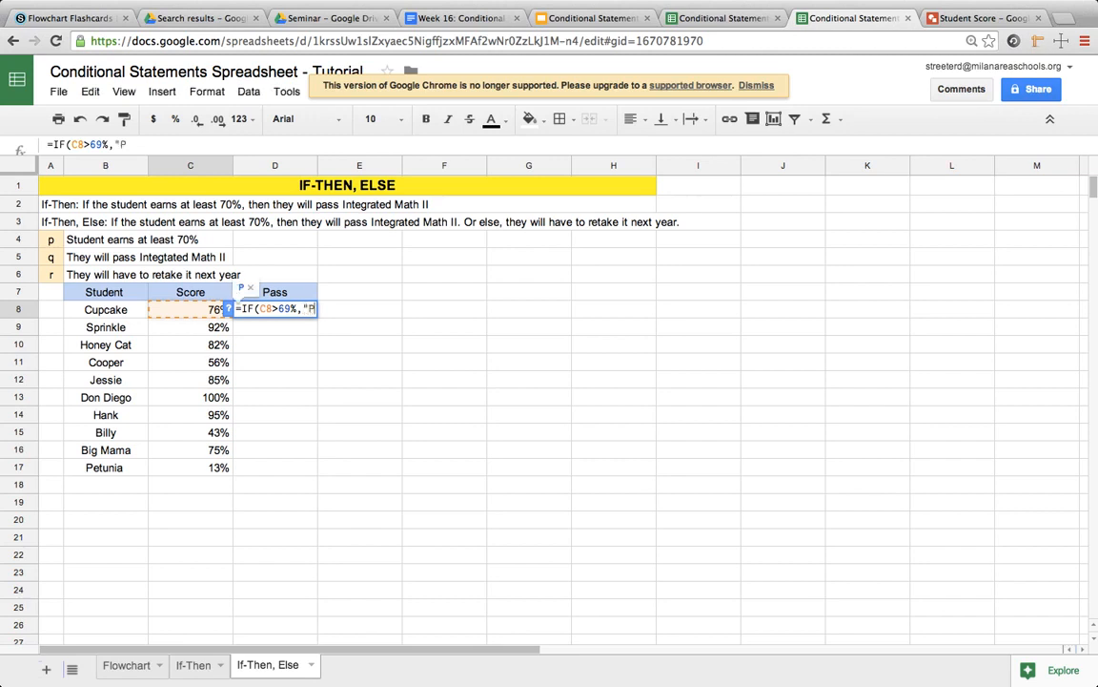
{"action": "type", "text": "ASS\""}
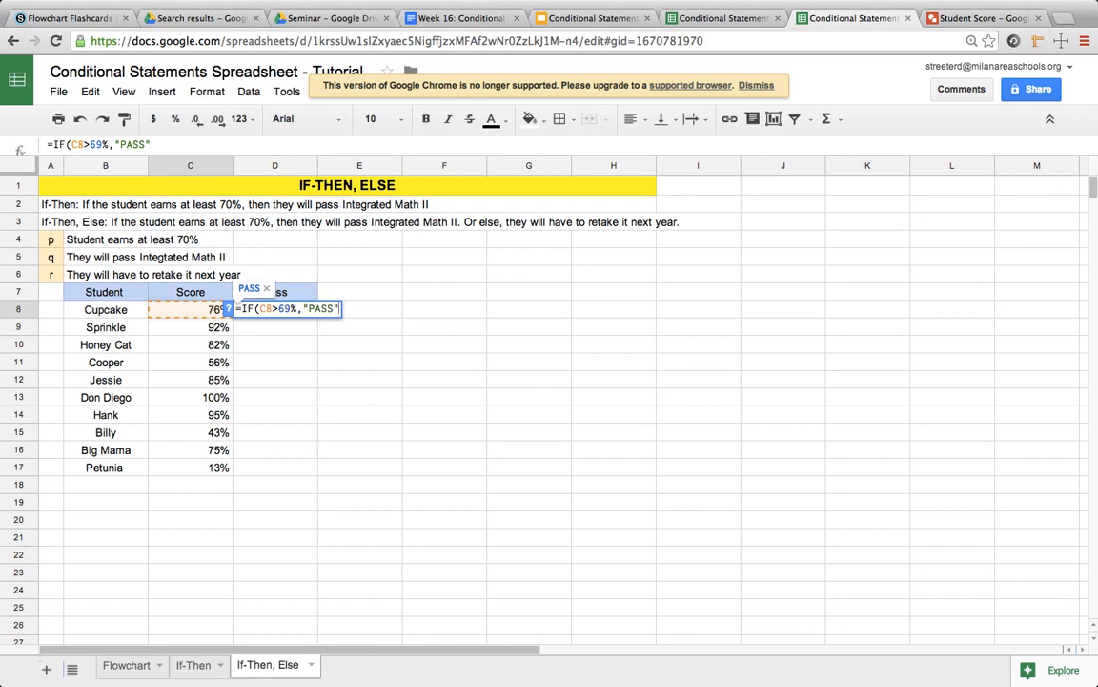
{"action": "type", "text": ","}
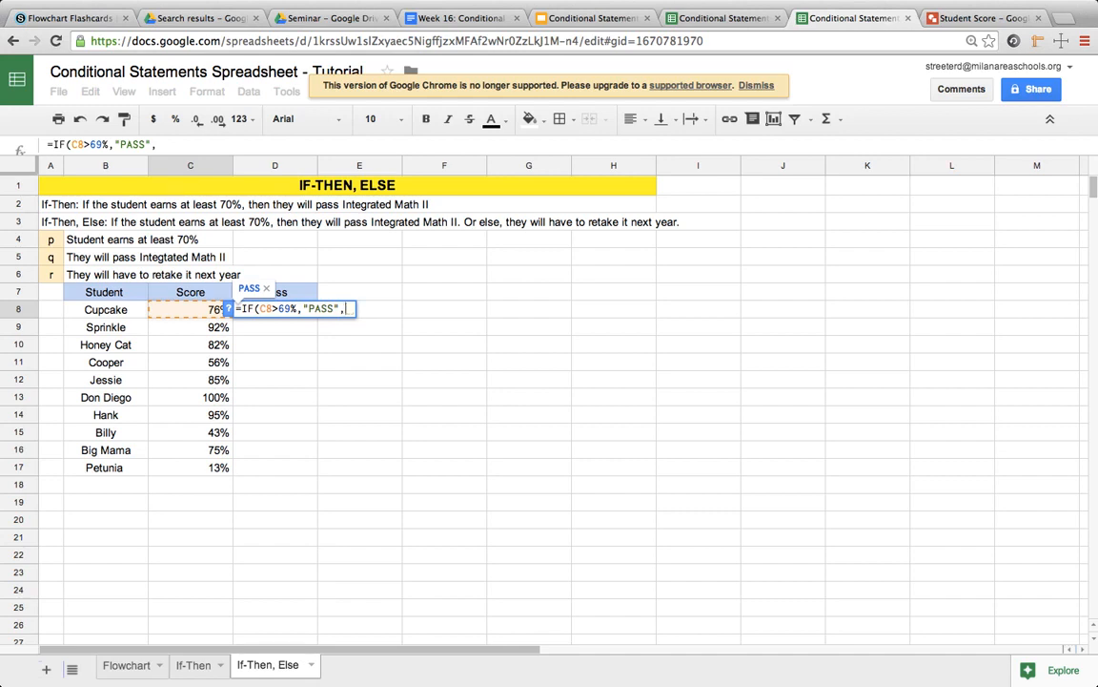
{"action": "type", "text": "\""}
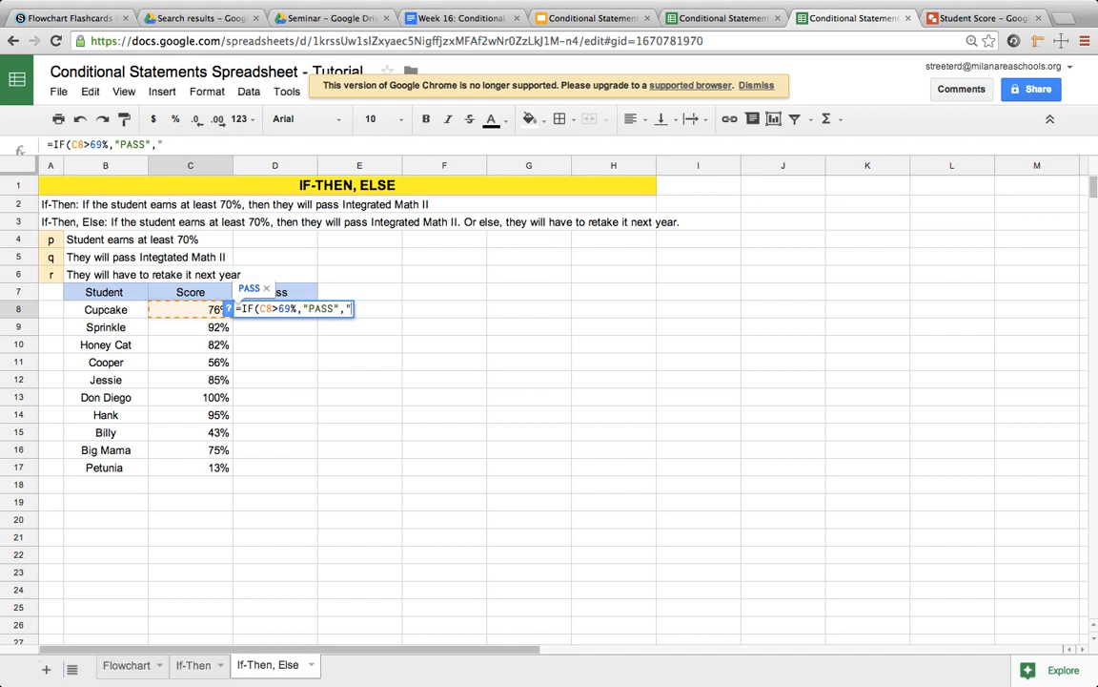
{"action": "type", "text": "RETAKE"}
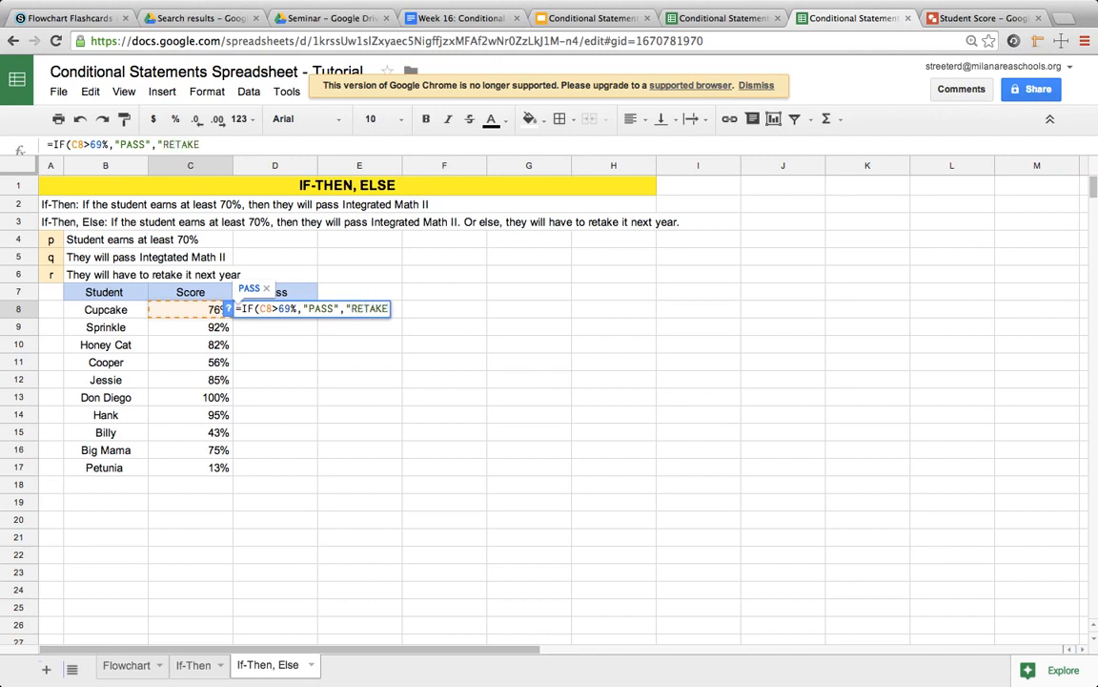
{"action": "type", "text": "\")"}
{"action": "key", "text": "Return"}
Step: Fill the D8 If-Then-Else formula down the Pass column through D17
{"action": "left_click", "coordinate": [246, 297]}
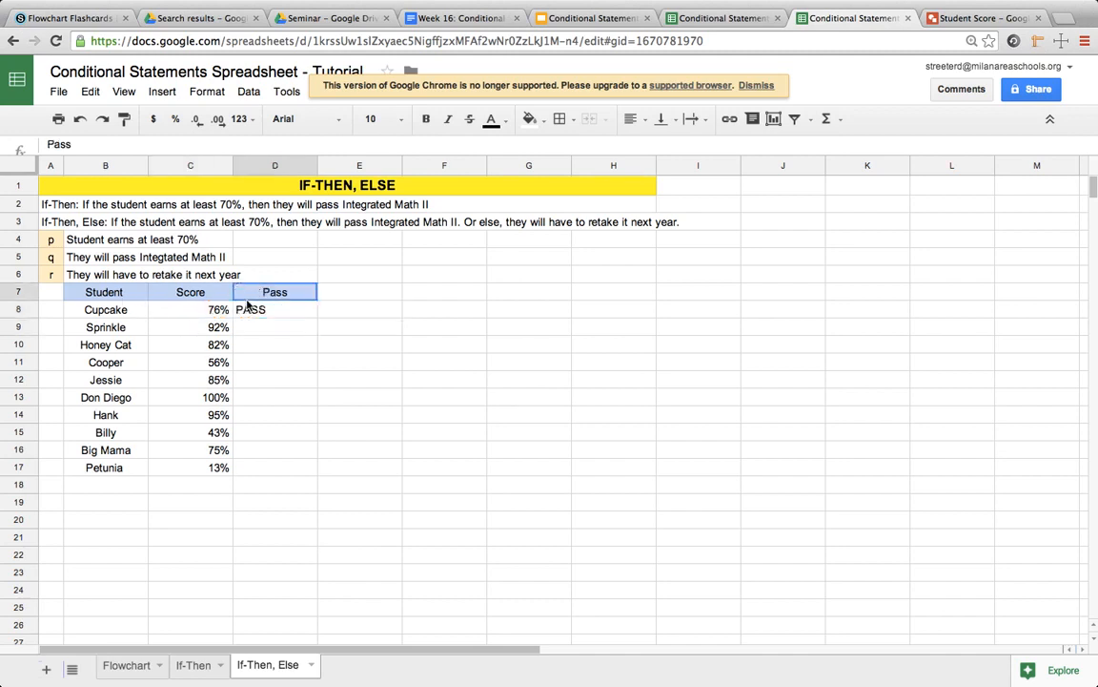
{"action": "left_click", "coordinate": [250, 313]}
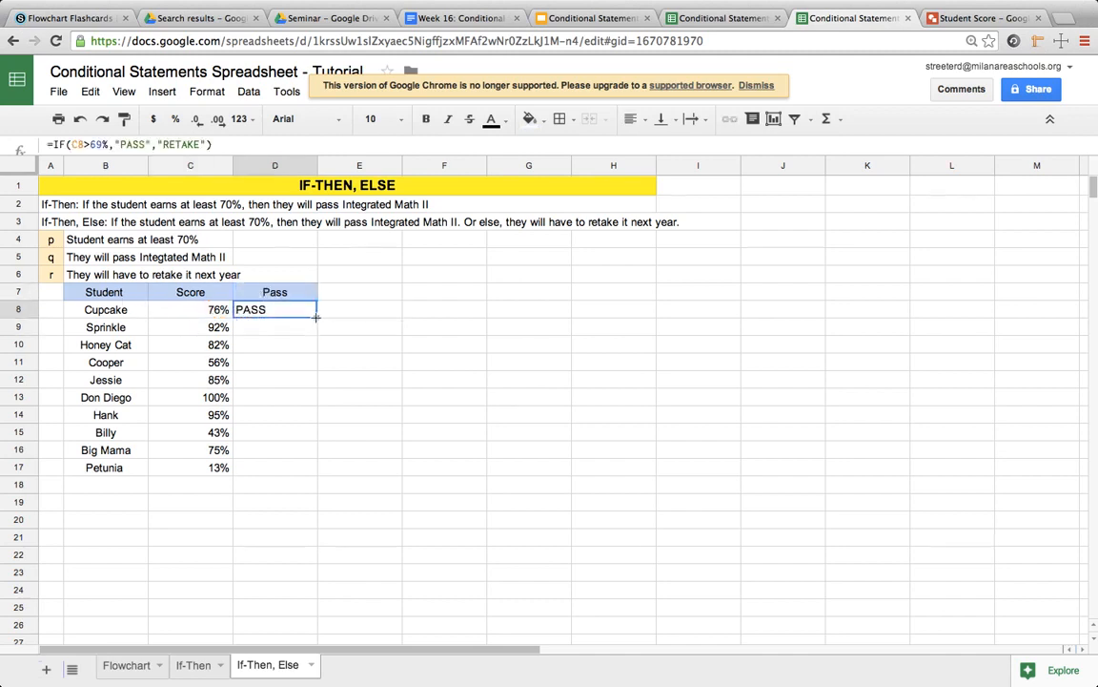
{"action": "left_click_drag", "start_coordinate": [316, 317], "coordinate": [304, 467]}
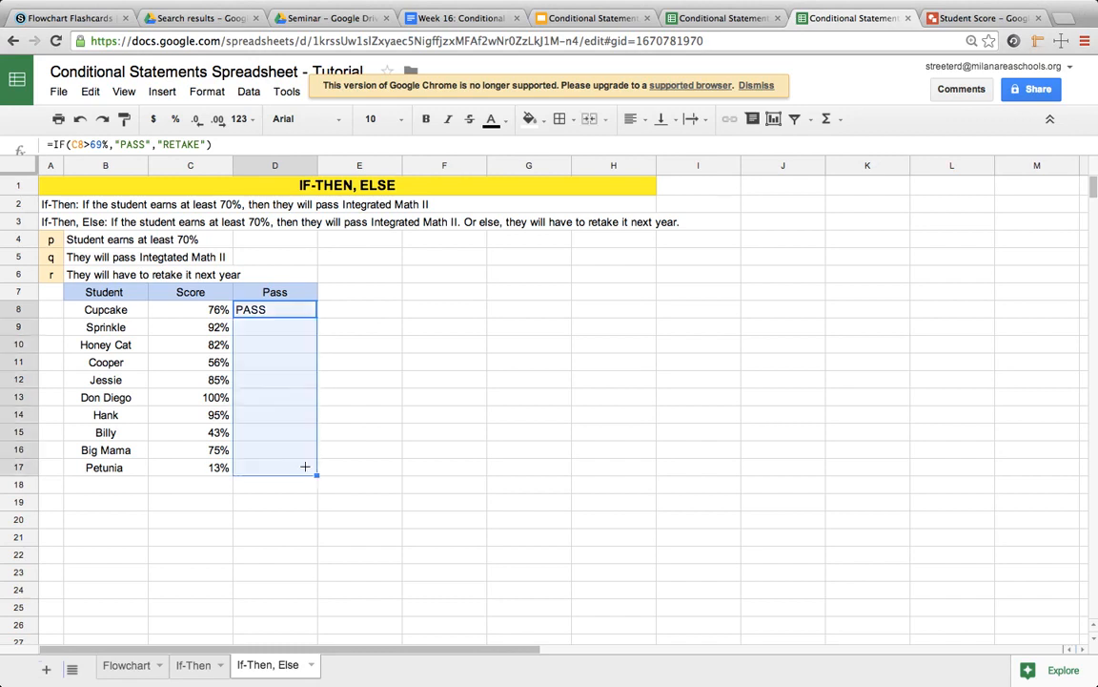
Step: Compare cell D11 on the If-Then, Else sheet with D11 on the If-Then sheet, and check the Else formulas in D15 and D17
{"action": "left_click", "coordinate": [242, 363]}
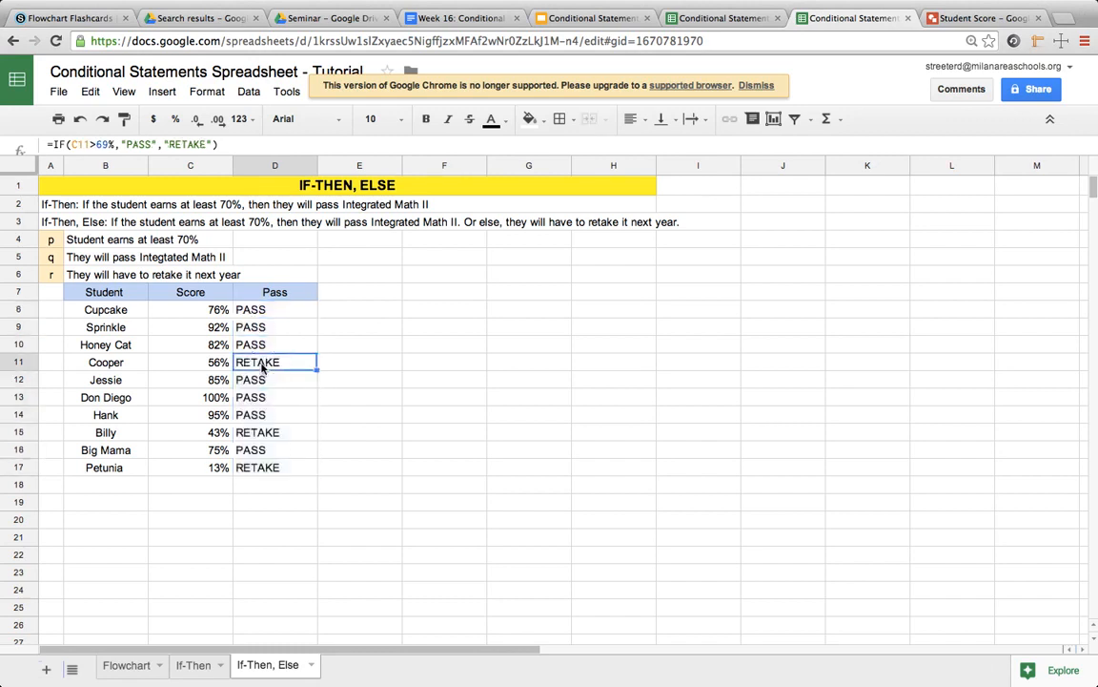
{"action": "left_click", "coordinate": [196, 667]}
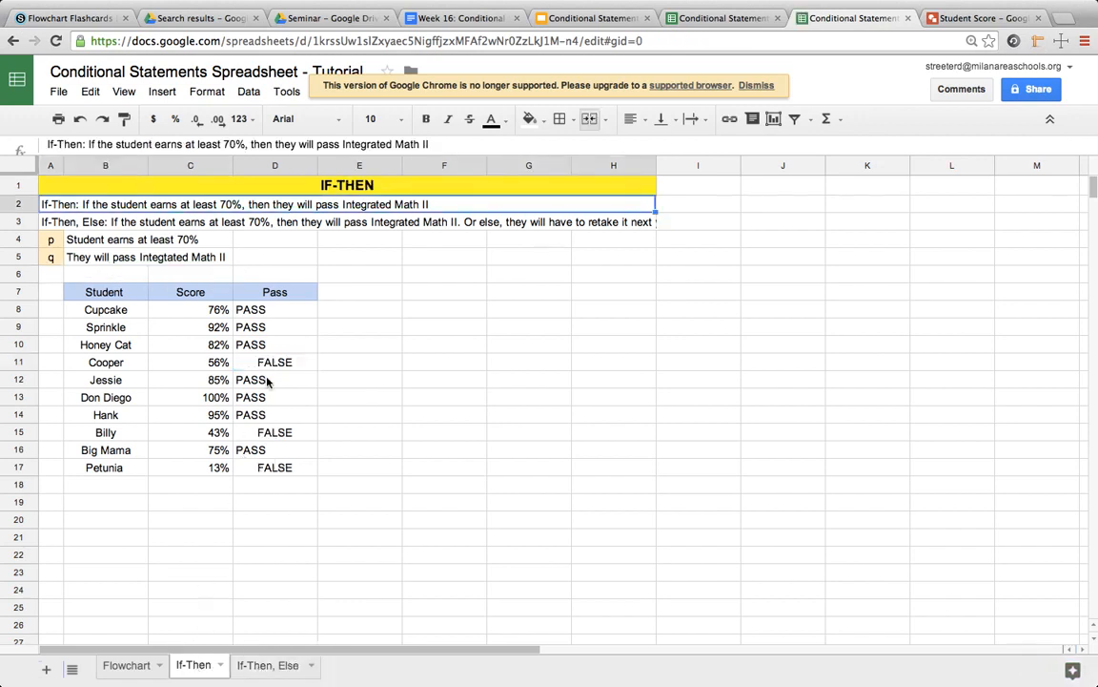
{"action": "left_click", "coordinate": [253, 362]}
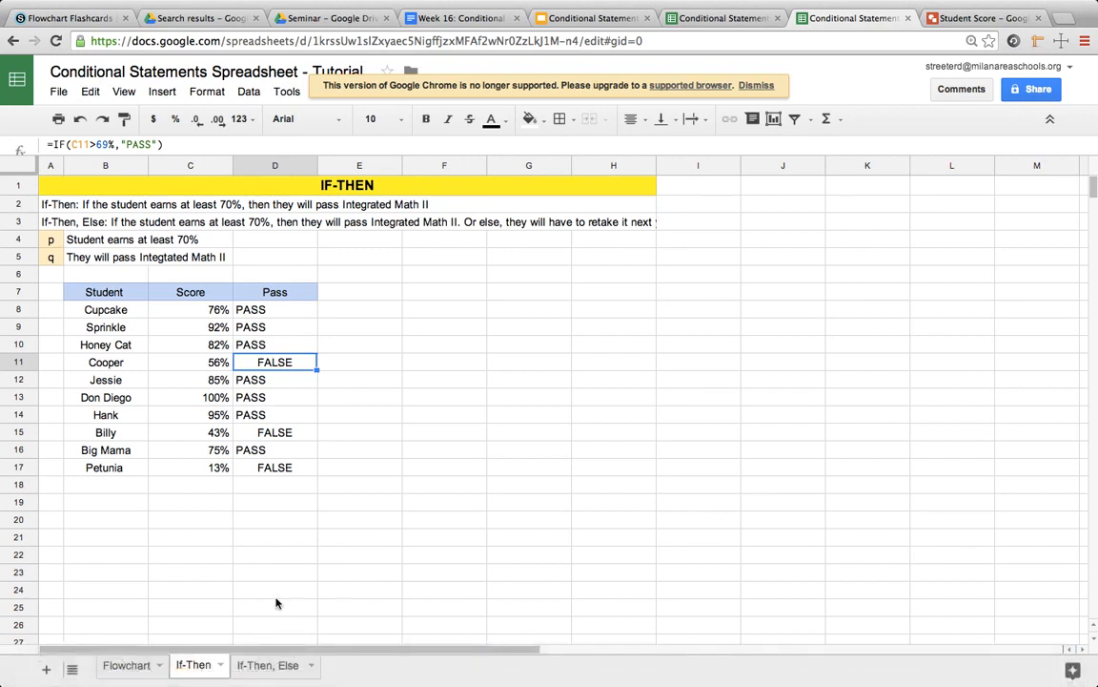
{"action": "left_click", "coordinate": [268, 665]}
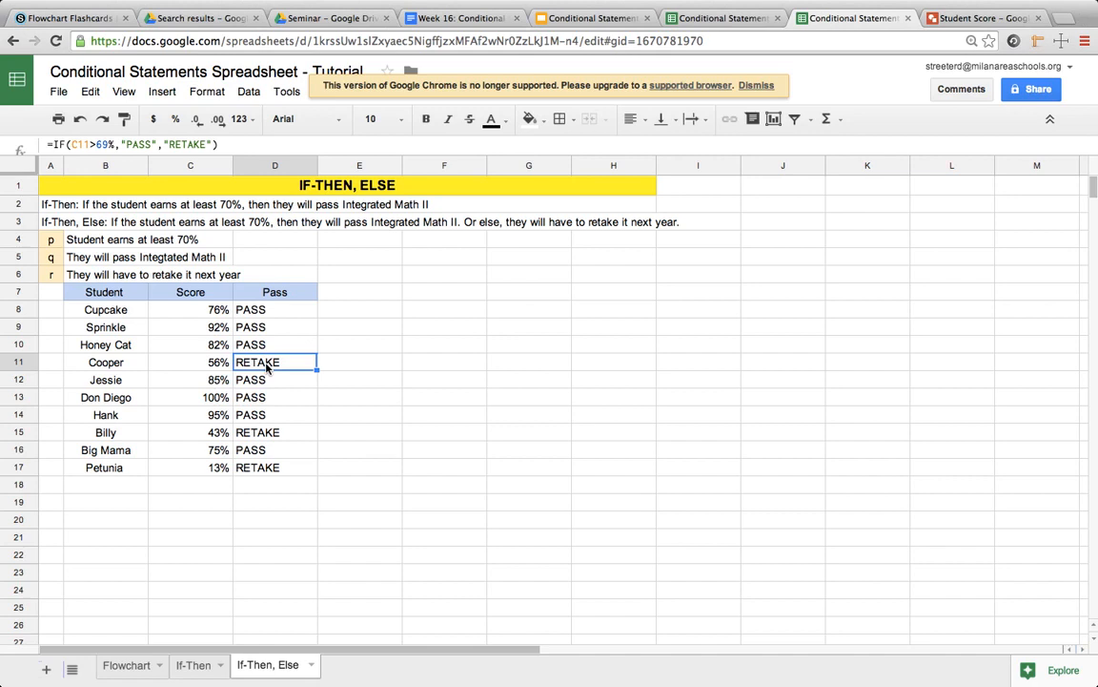
{"action": "left_click", "coordinate": [263, 432]}
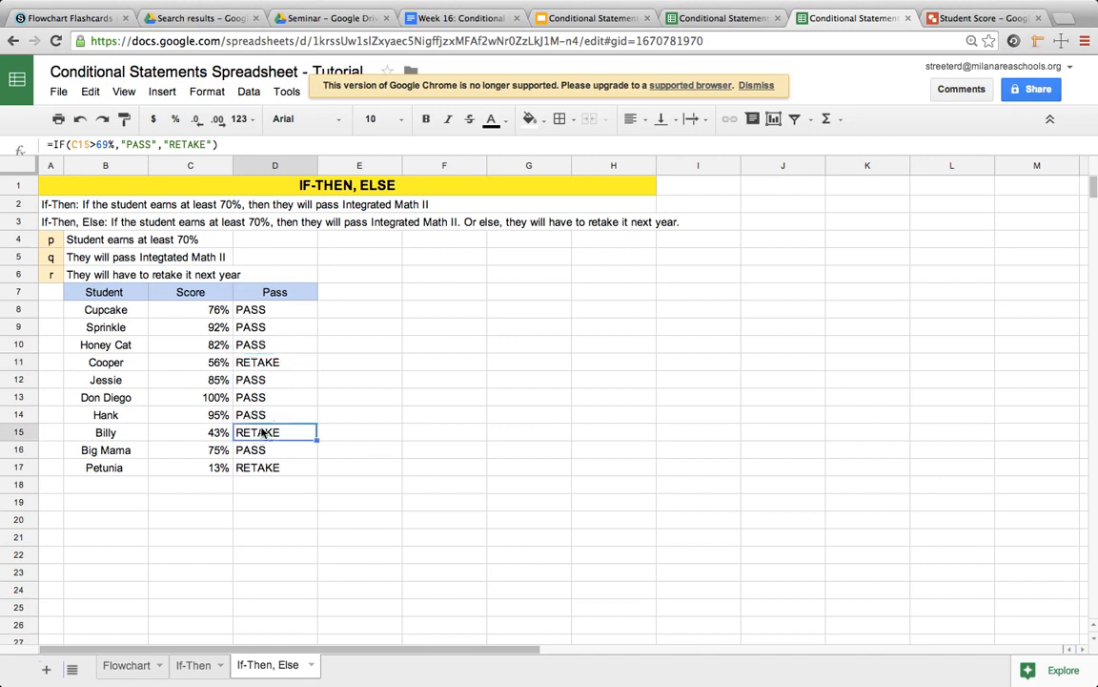
{"action": "left_click", "coordinate": [263, 467]}
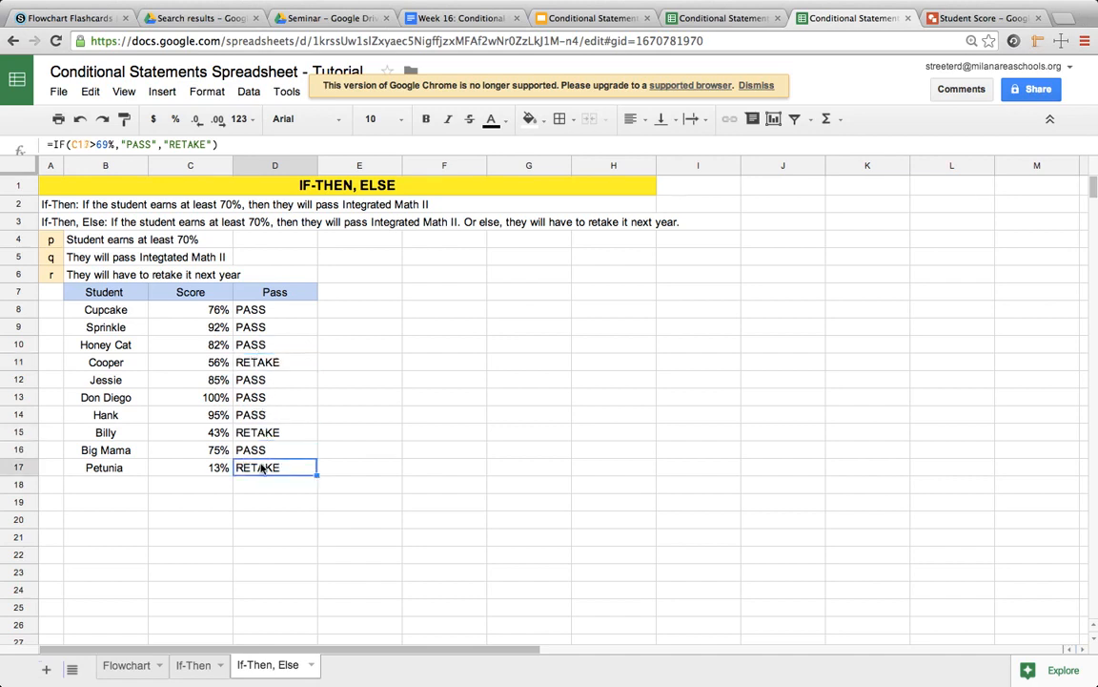
{"action": "left_click", "coordinate": [553, 398]}
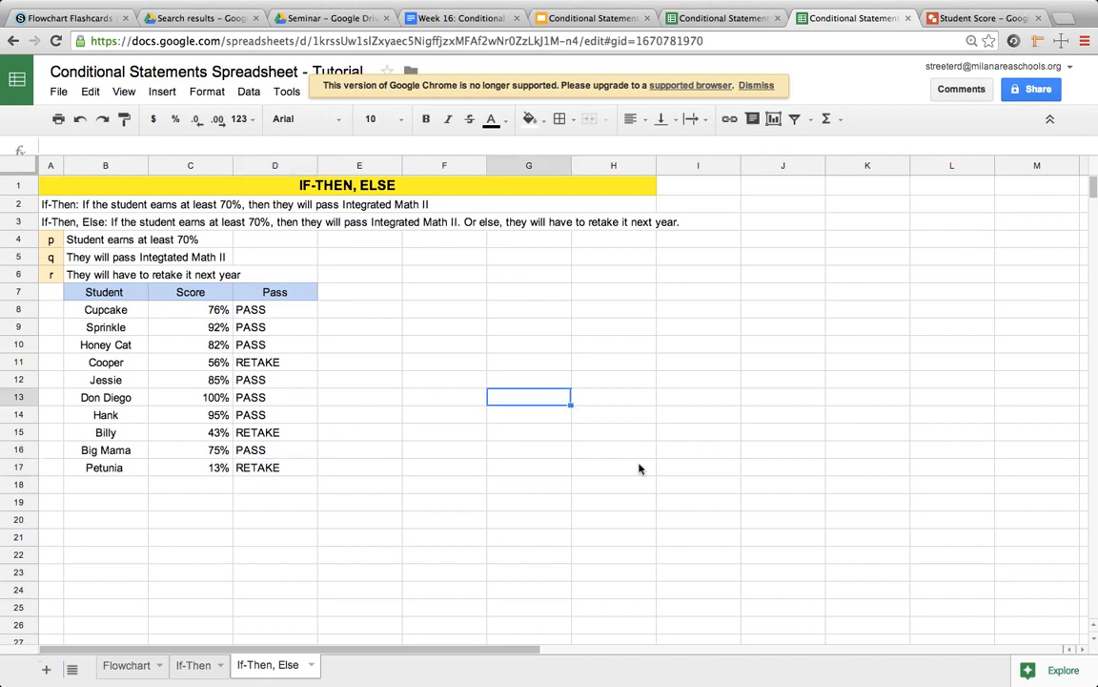